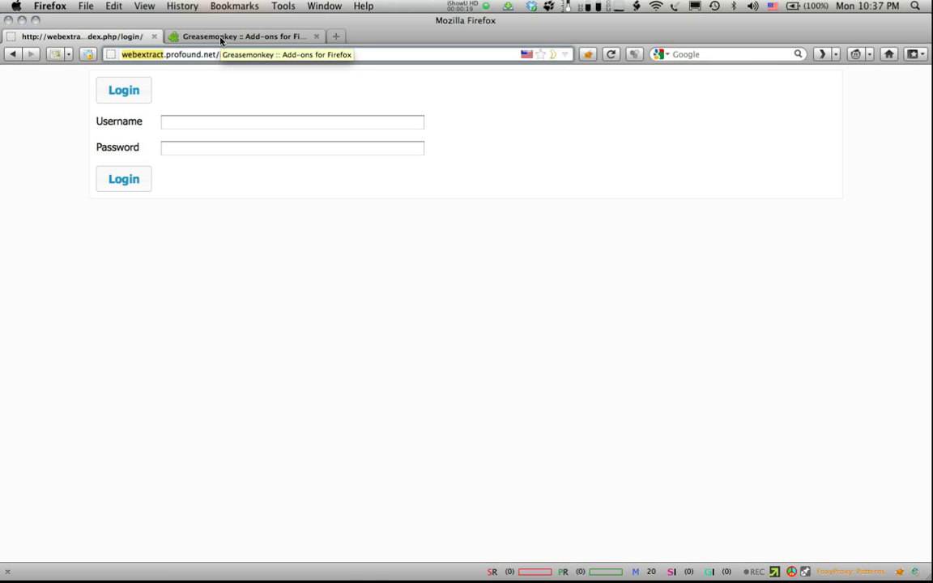
Step: After a look at the Greasemonkey add-on page, sign in to WebExtract with the worker account's username and password
click(221, 37)
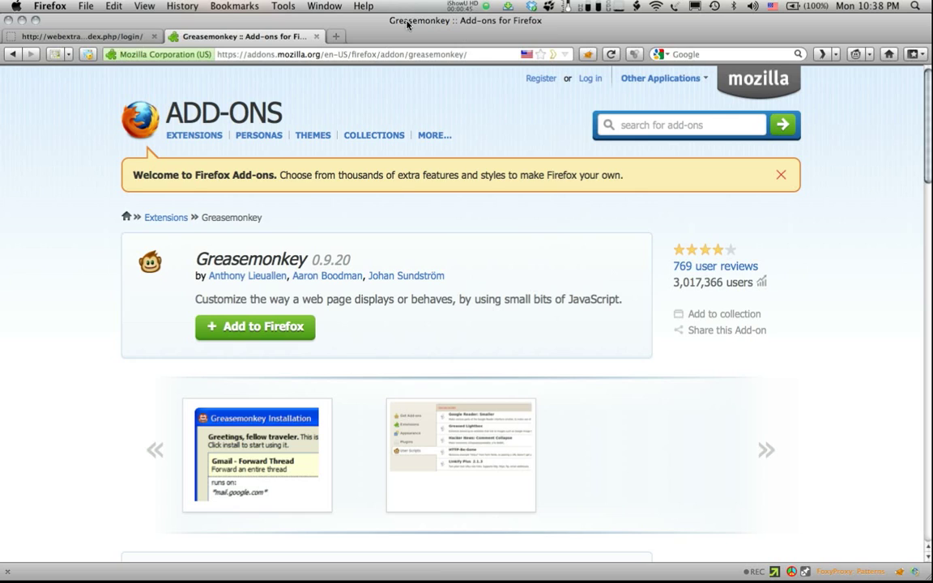
click(75, 37)
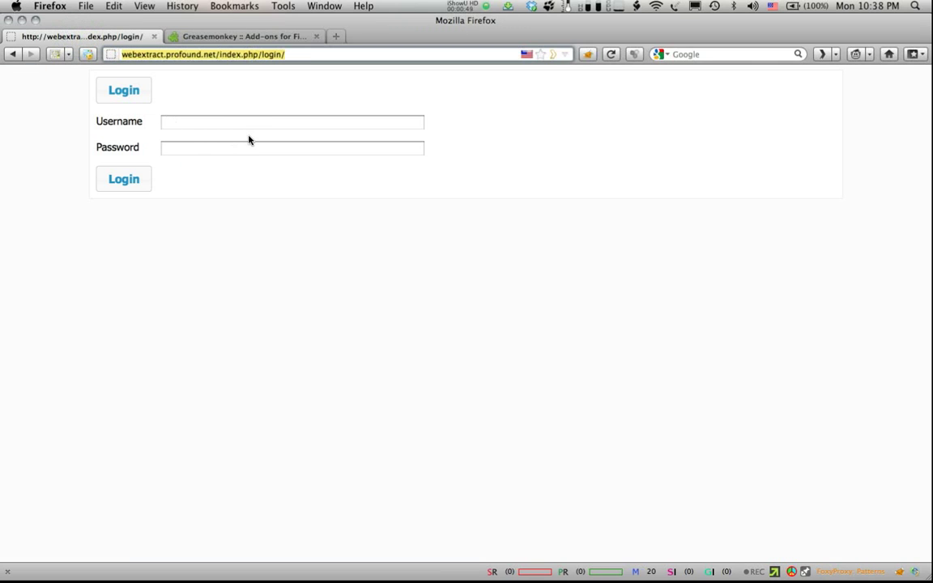
click(204, 124)
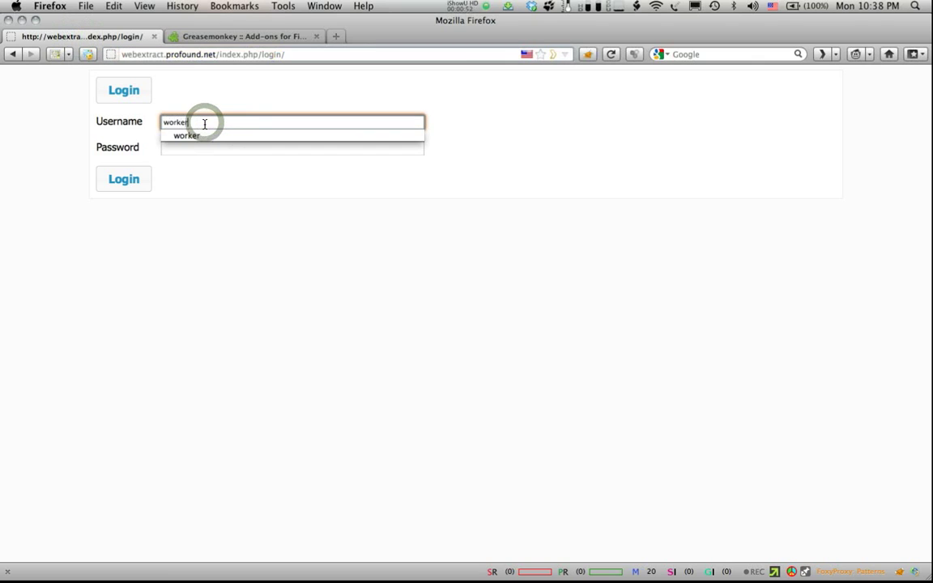
key(Tab)
key(Return)
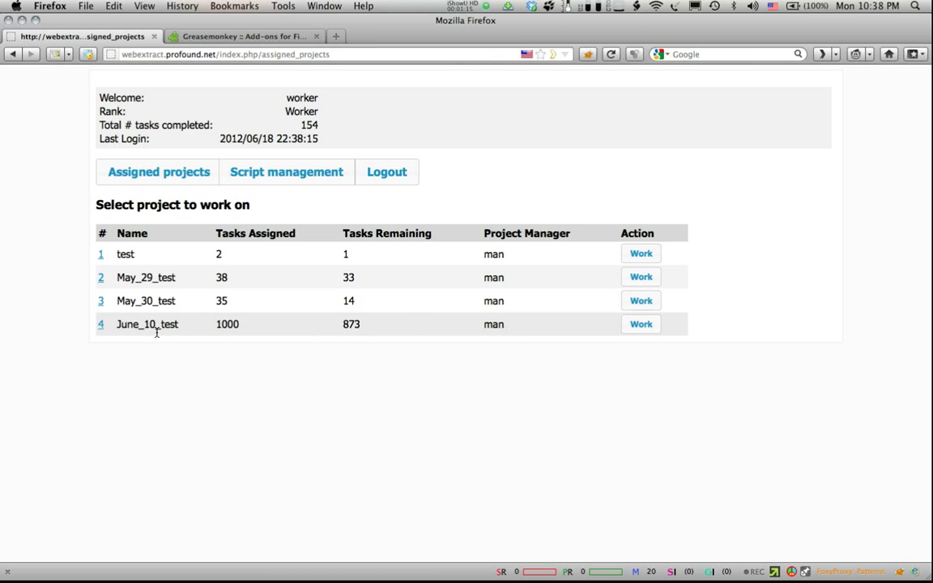
Step: Open the June_10_test project to see its current task site, austin-research-institute.com
click(100, 326)
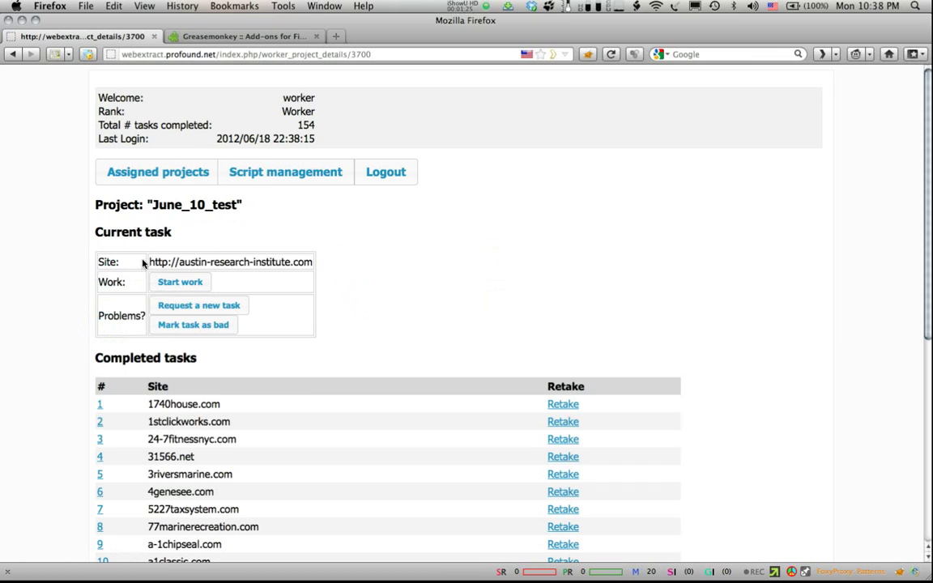
drag(149, 262, 317, 262)
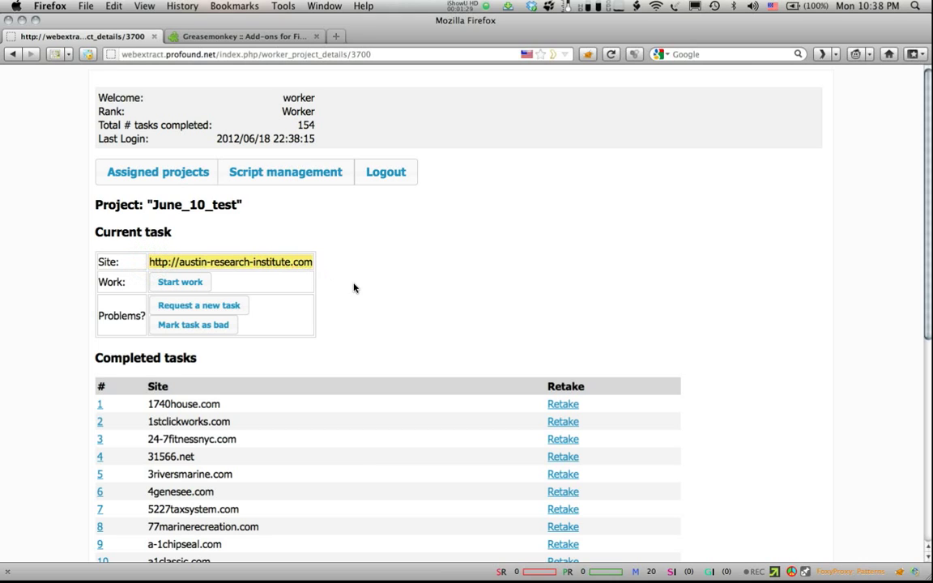
click(293, 267)
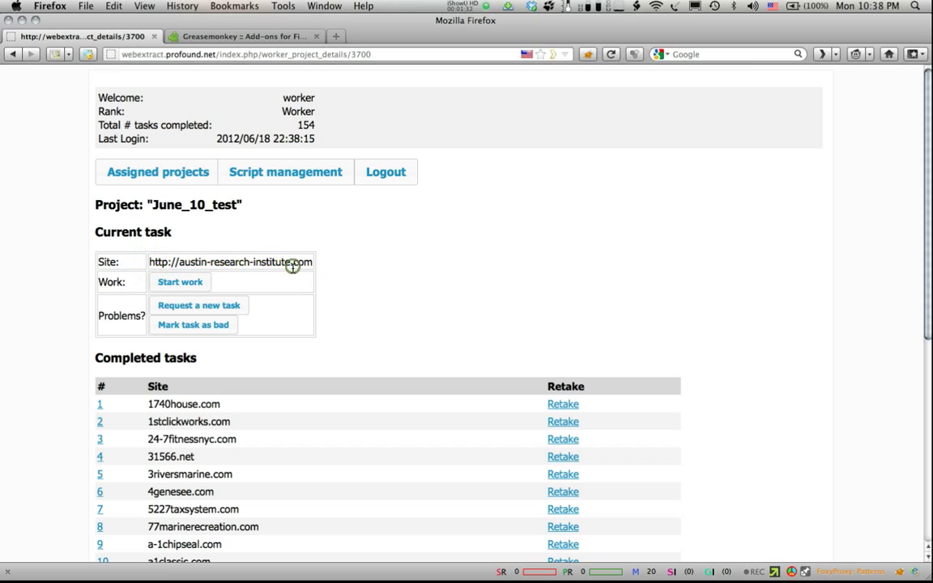
Step: Start the austin-research-institute.com task and open its CONTACT page beside the data panel
click(179, 283)
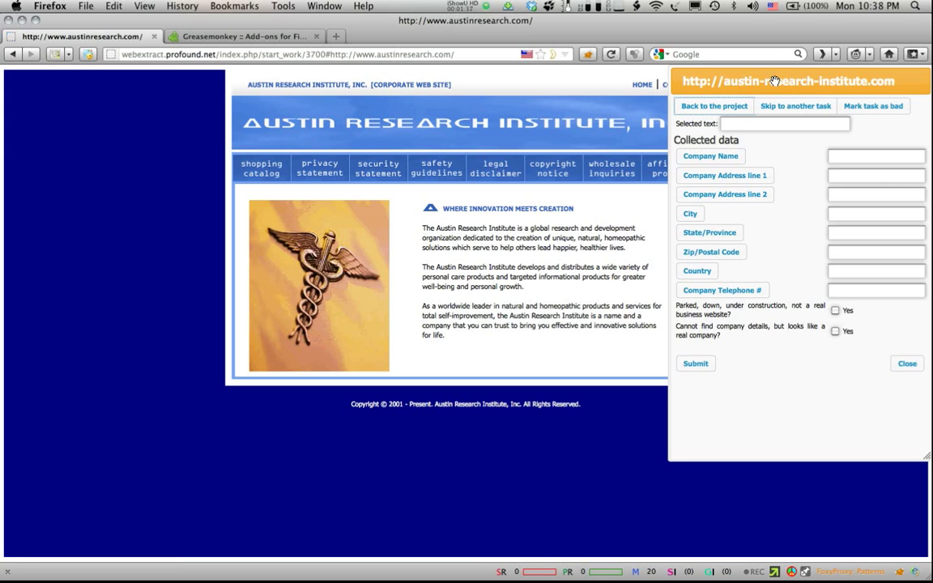
drag(775, 81, 112, 81)
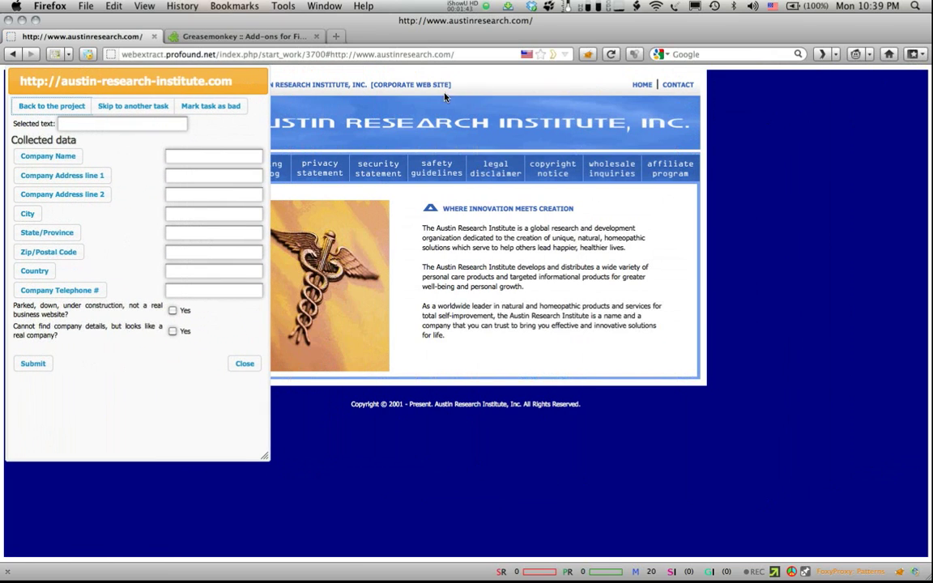
click(678, 85)
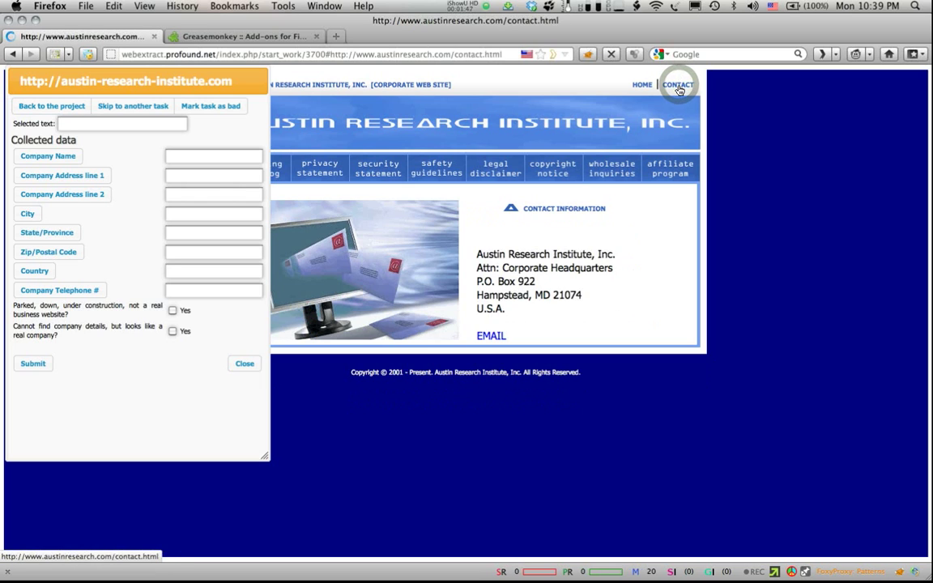
drag(208, 80, 412, 150)
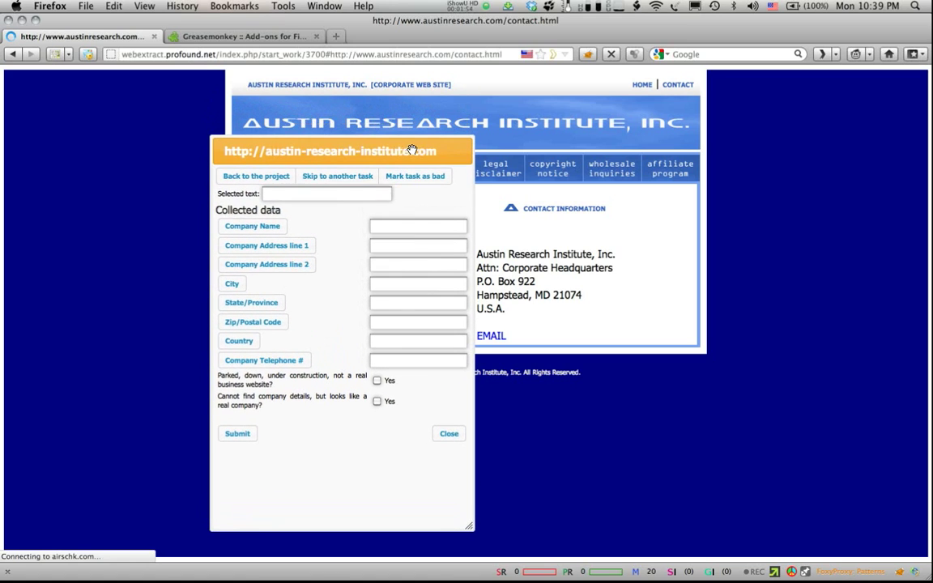
Step: Record the company name, P.O. Box 922 as address line 1, and Hampstead as the city
triple_click(523, 257)
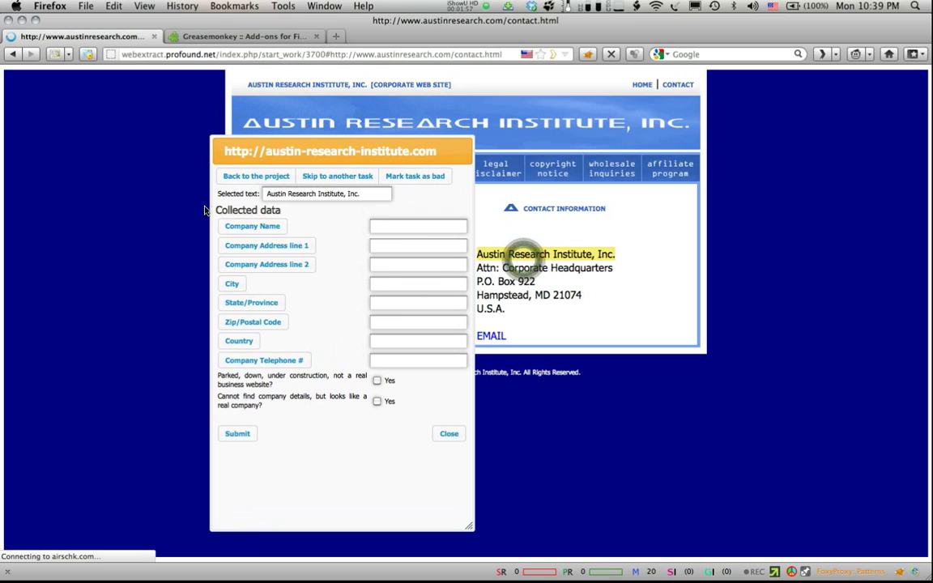
click(240, 231)
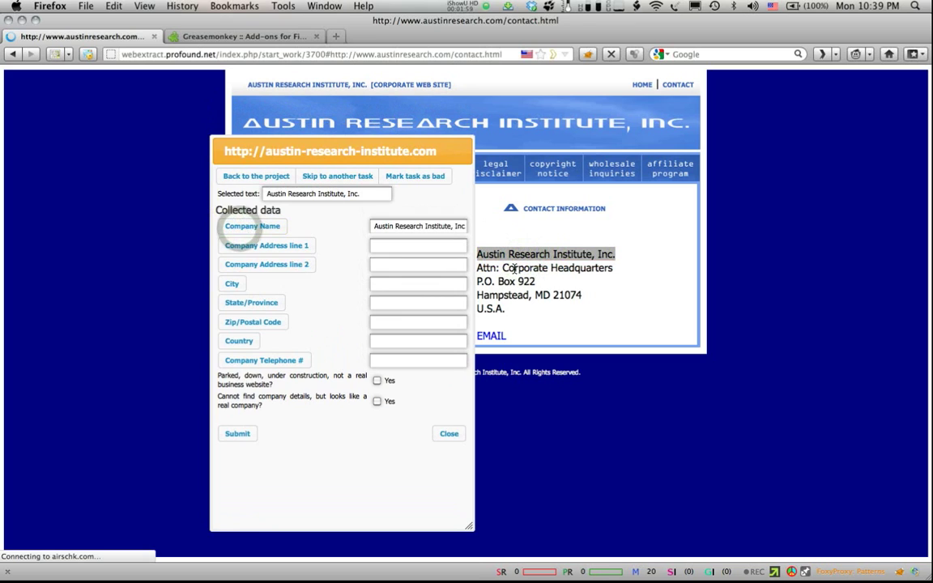
drag(537, 281, 478, 282)
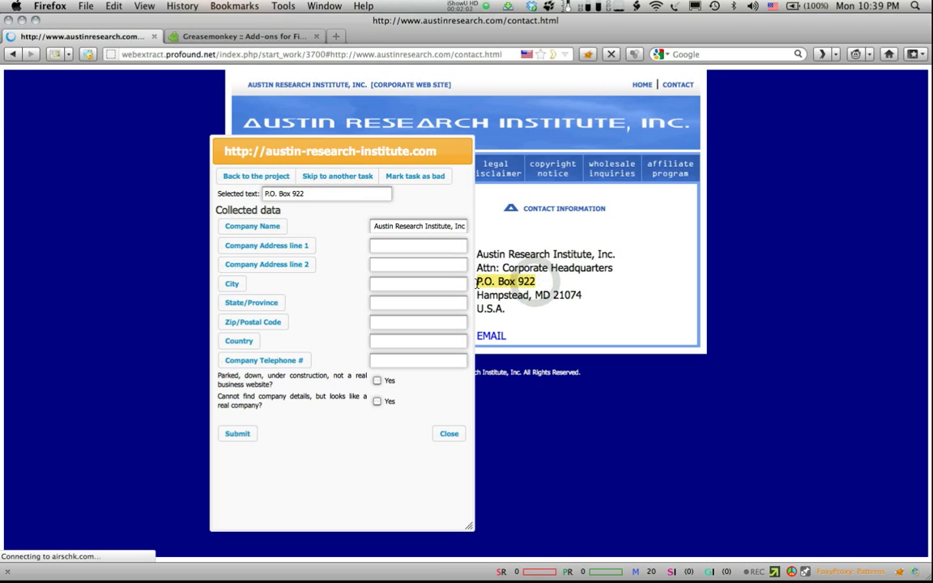
click(267, 247)
double_click(491, 295)
click(232, 284)
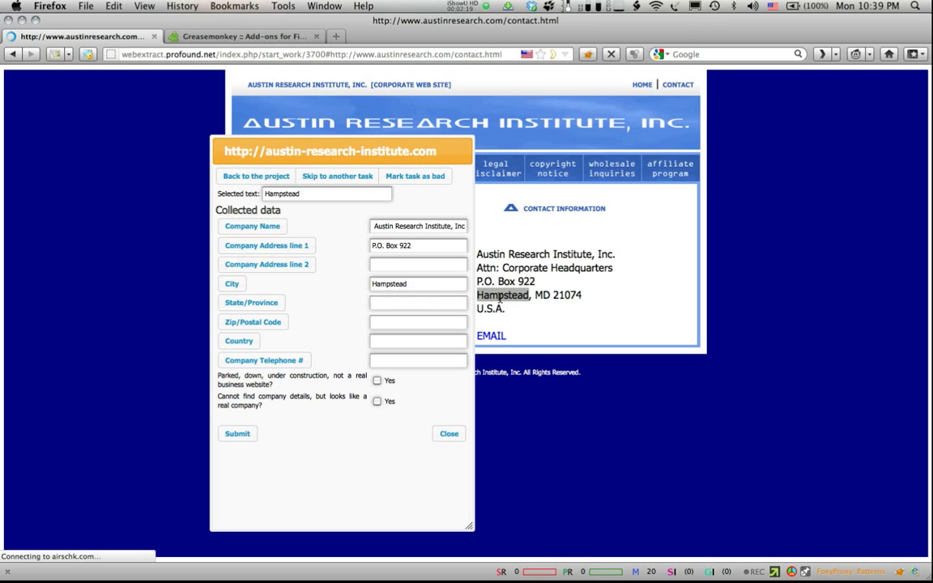
Step: Record MD as the state, 21074 as the ZIP code and U.S.A. as the country
double_click(542, 295)
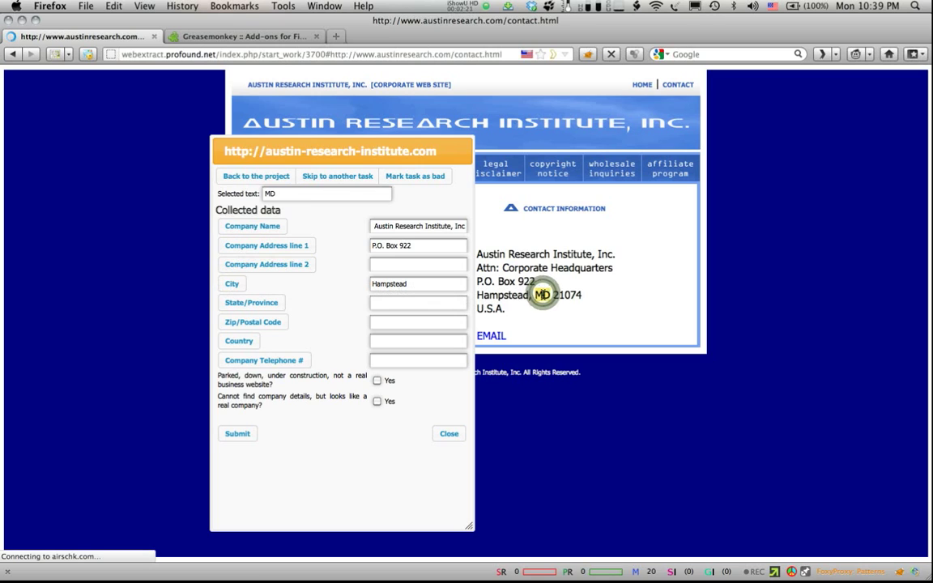
click(237, 302)
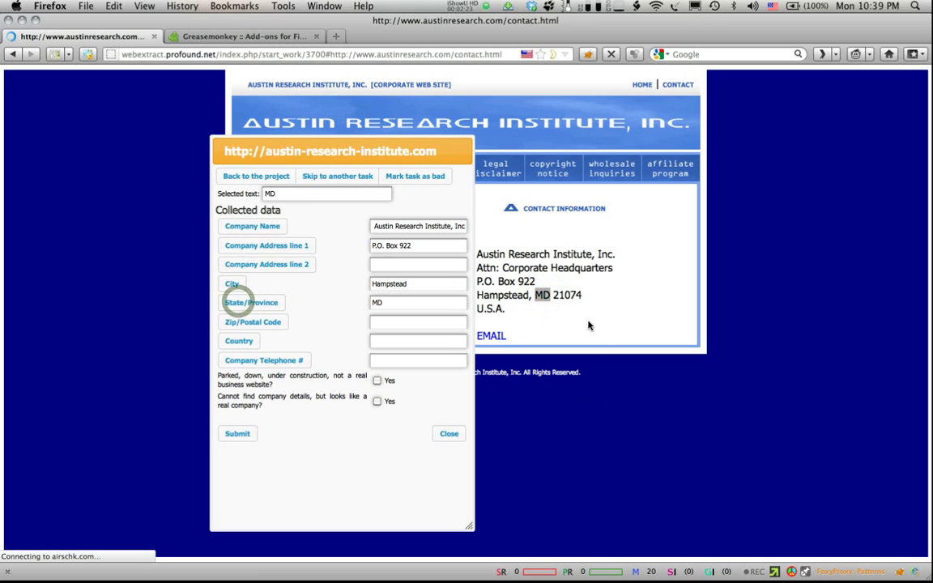
double_click(564, 296)
click(260, 326)
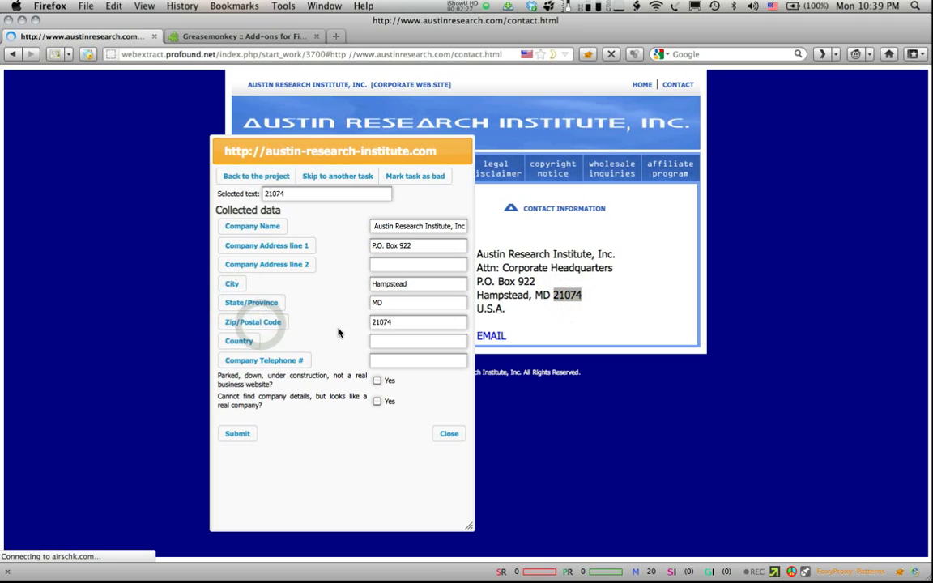
click(433, 150)
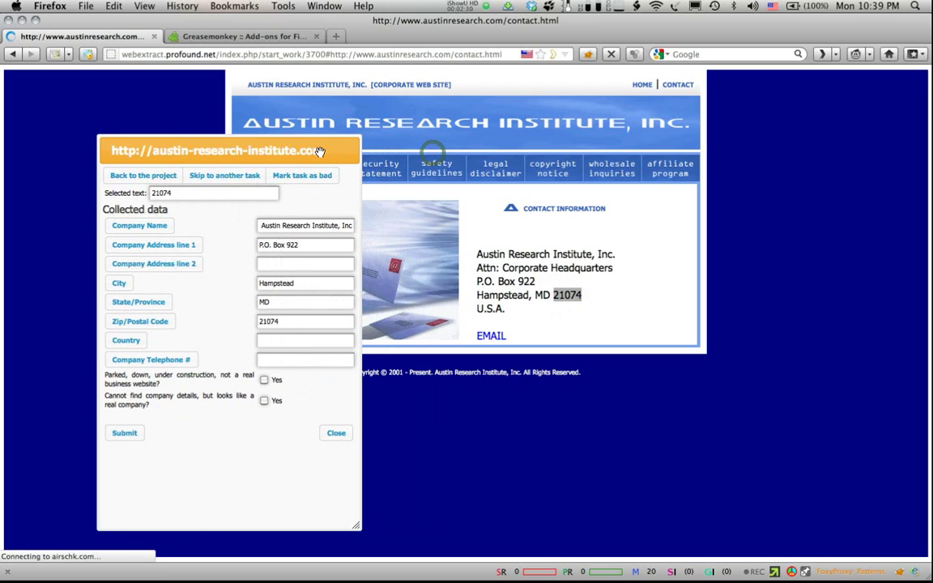
double_click(490, 309)
click(126, 341)
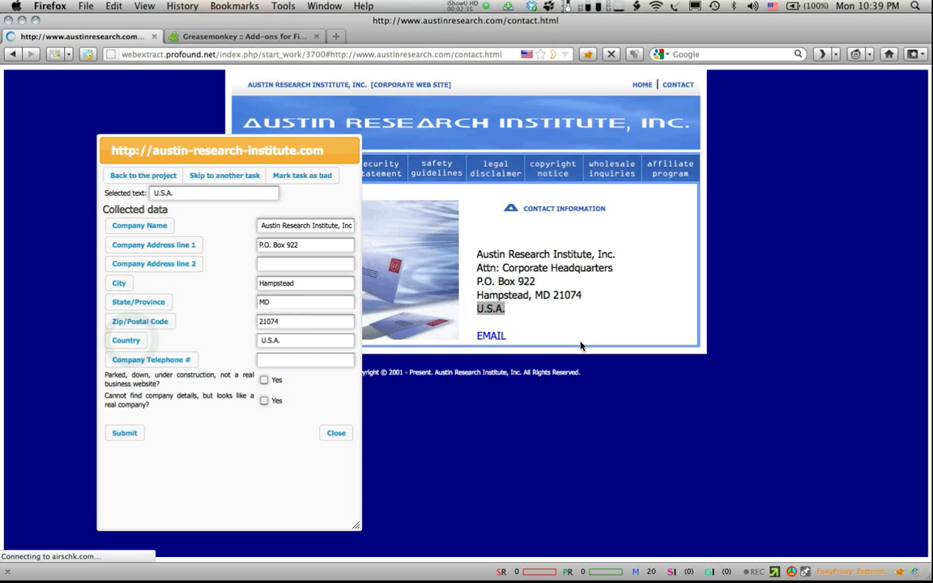
drag(264, 153, 240, 123)
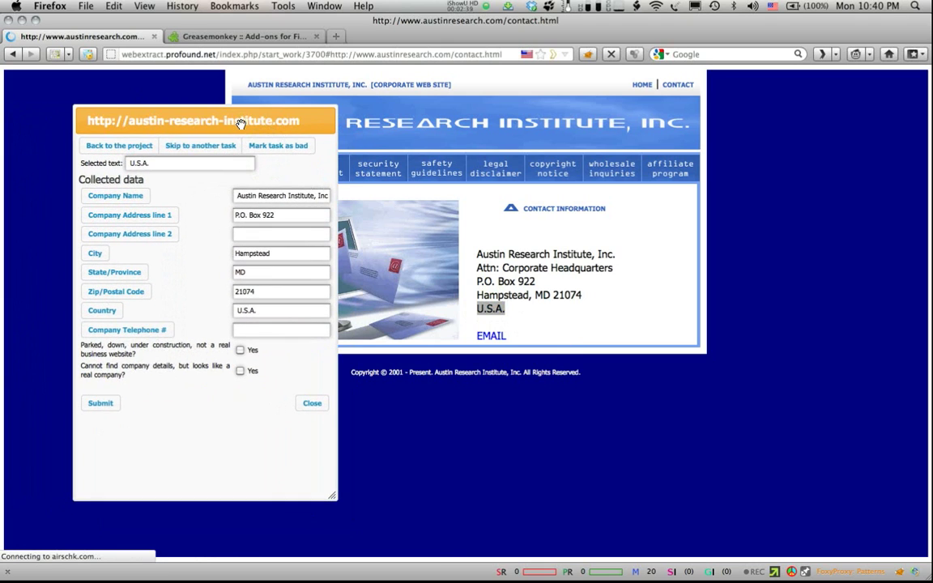
Step: Submit the Austin Research Institute details, mark the task complete, and start the avalonsales.com task
click(101, 404)
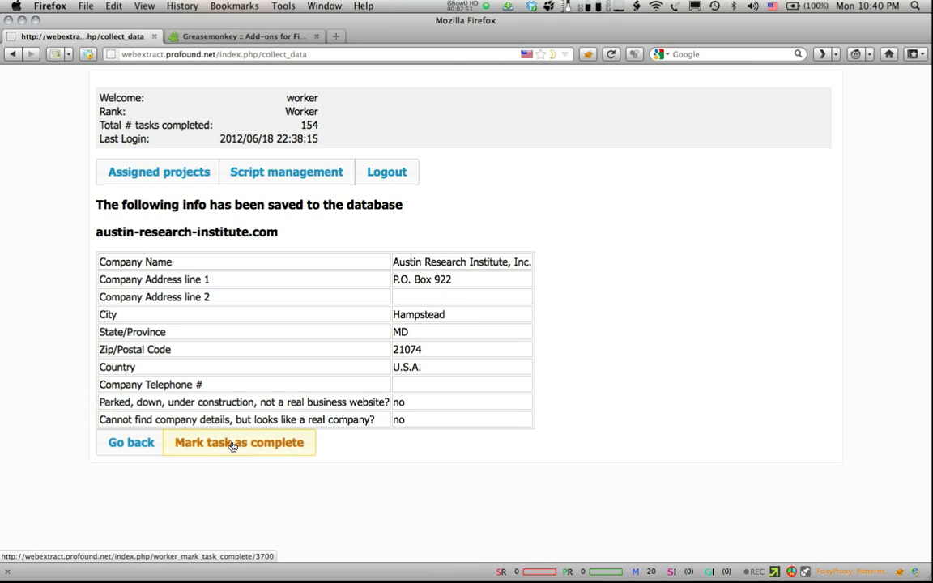
click(233, 445)
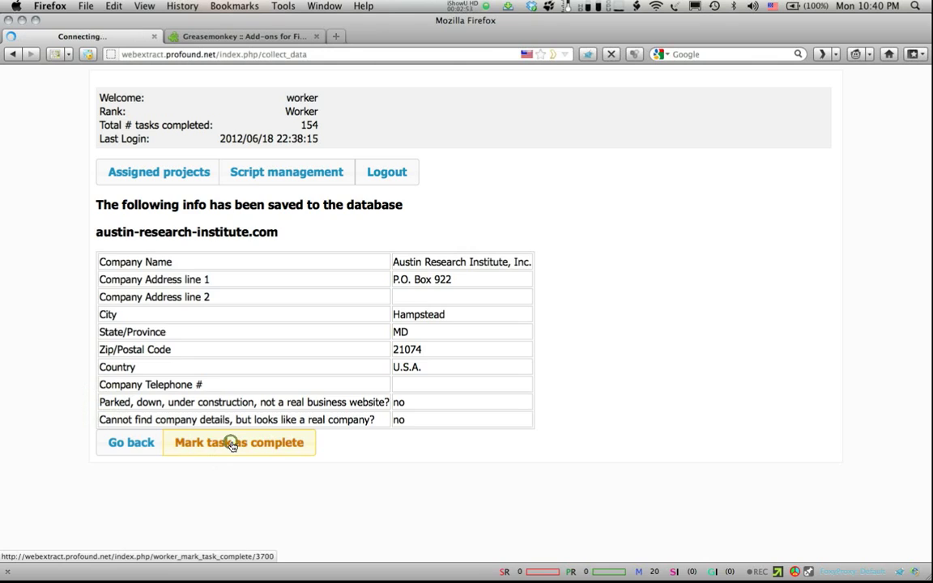
click(186, 281)
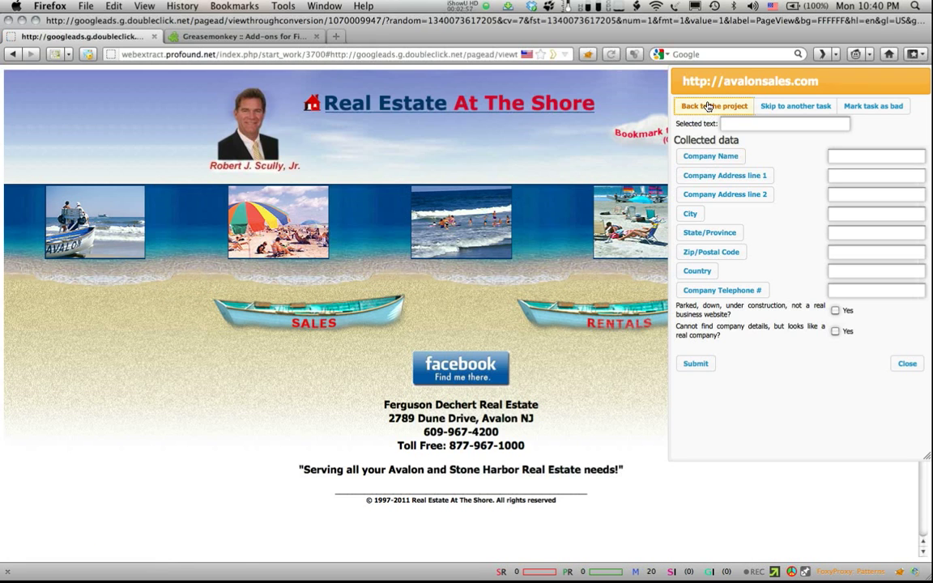
Step: Record Ferguson Dechert Real Estate as the company name and 2789 Dune Drive as address line 1
drag(791, 84, 232, 167)
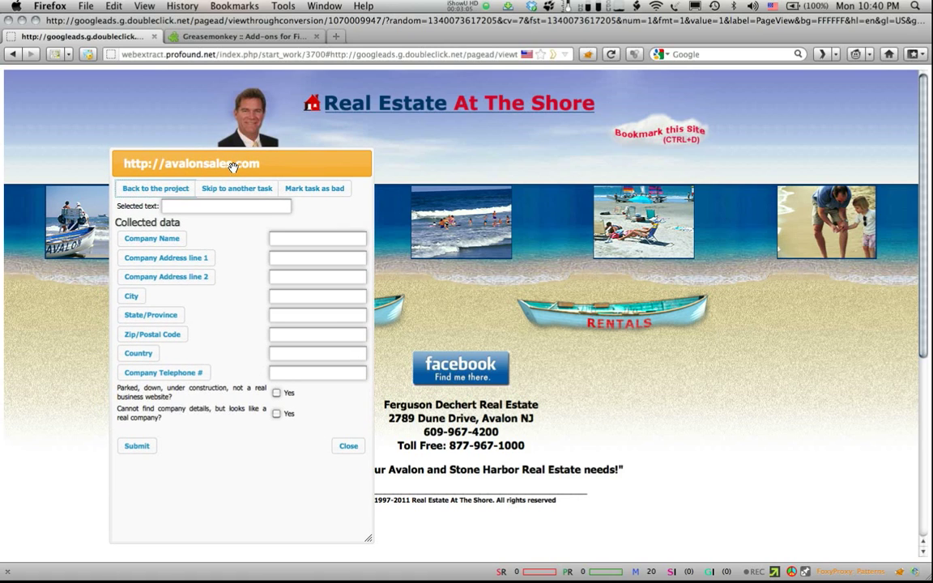
triple_click(450, 405)
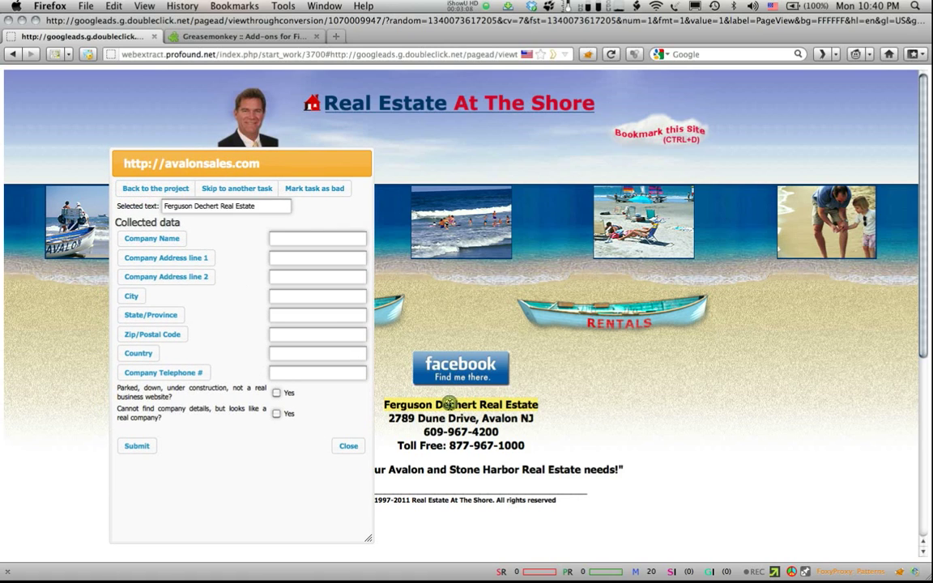
click(158, 238)
triple_click(423, 418)
click(426, 421)
drag(478, 419, 389, 419)
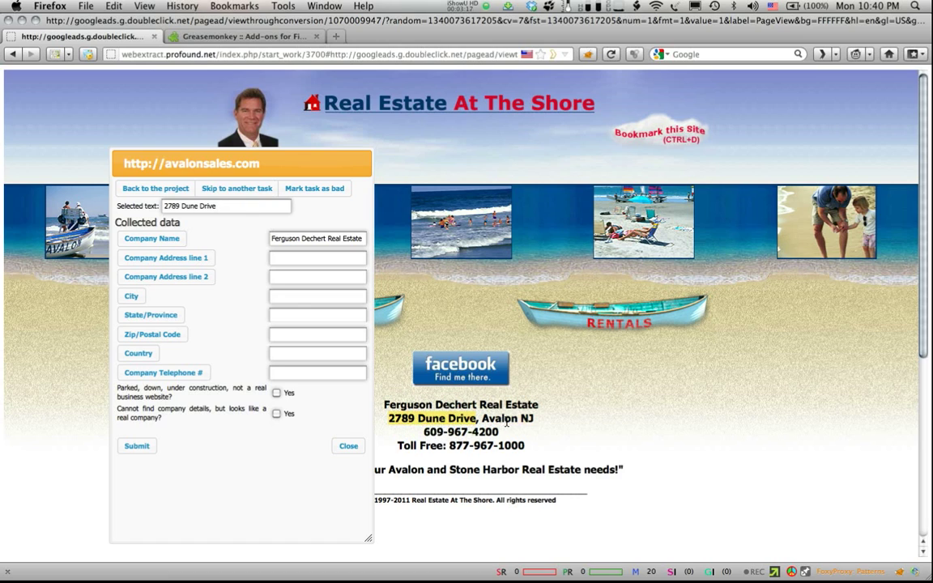
click(178, 258)
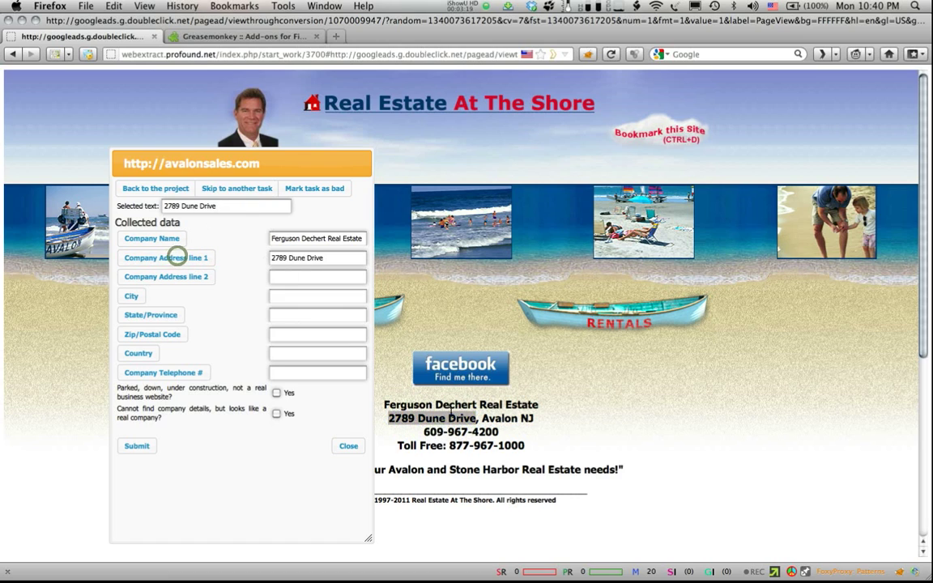
Step: Fill in Avalon as the city, NJ as the state, and the company's main phone number
double_click(499, 418)
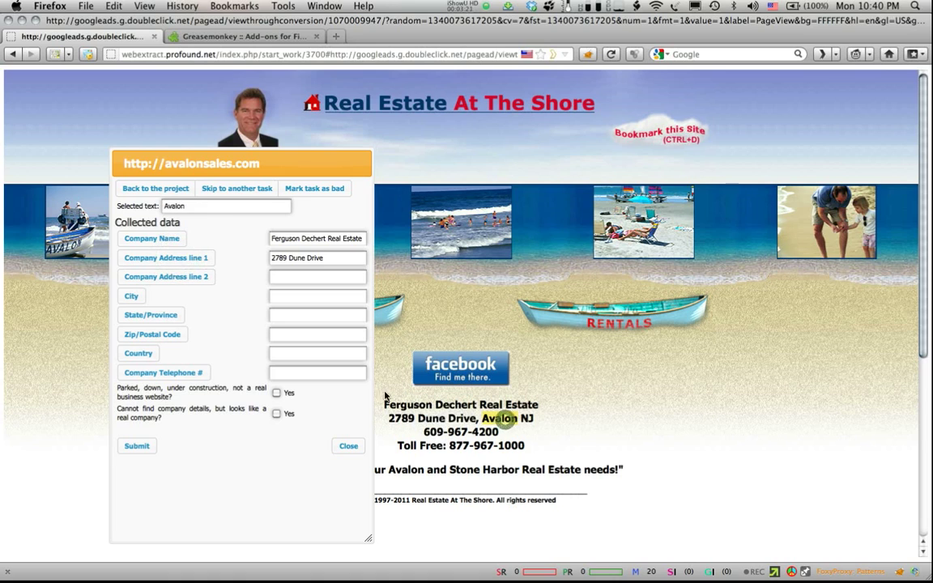
click(128, 298)
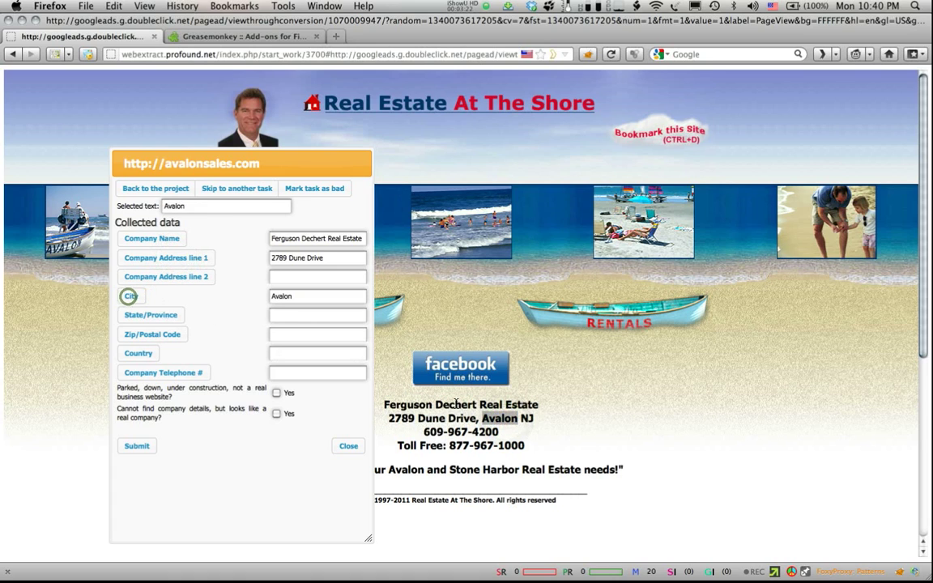
double_click(527, 418)
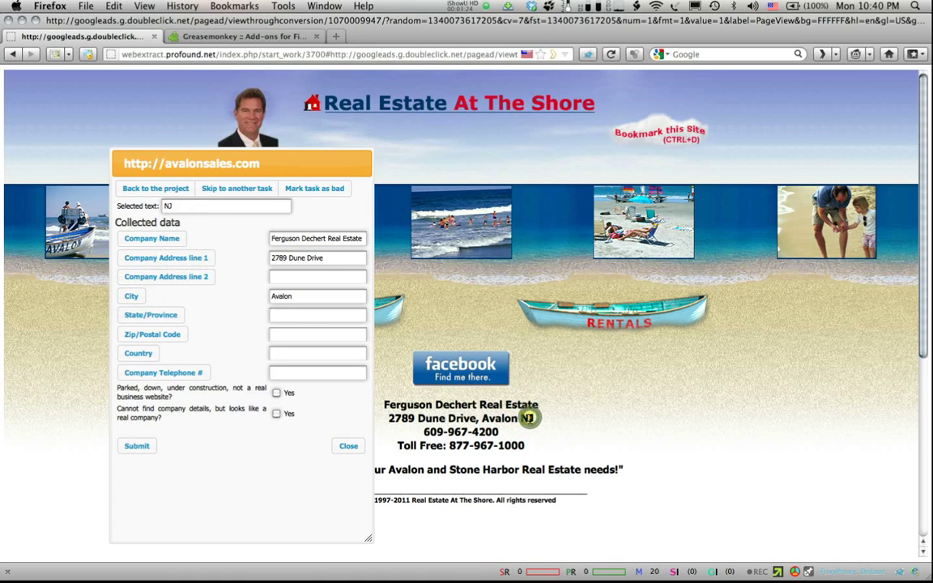
click(138, 317)
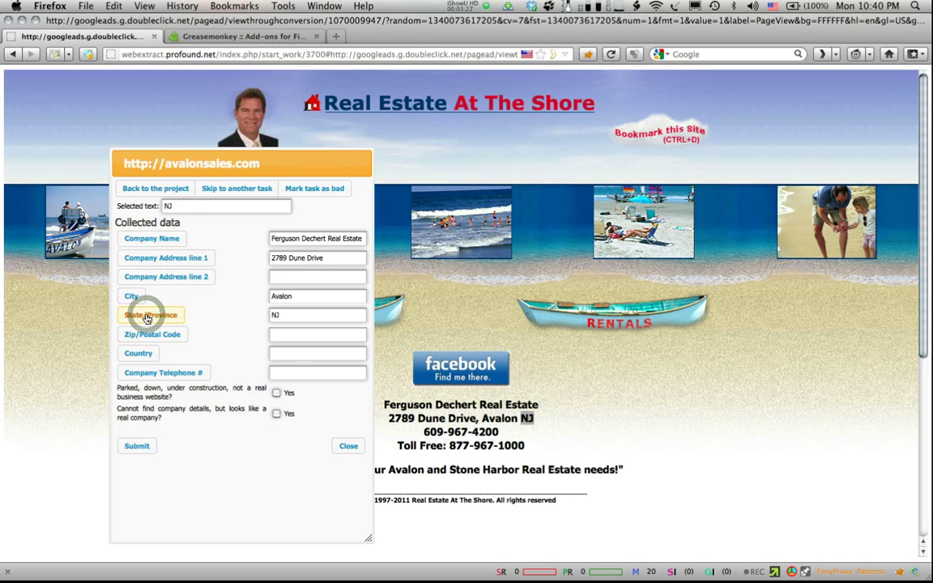
triple_click(458, 429)
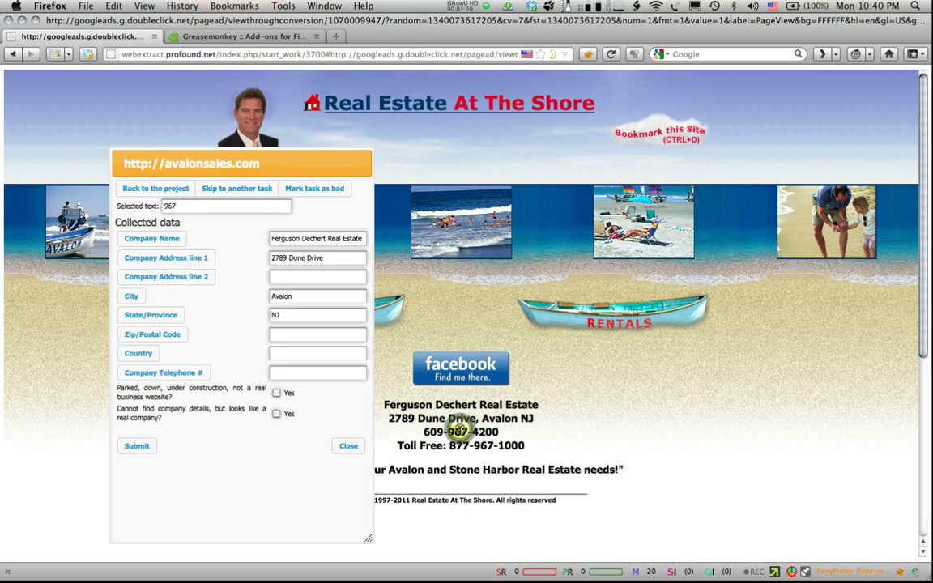
click(153, 372)
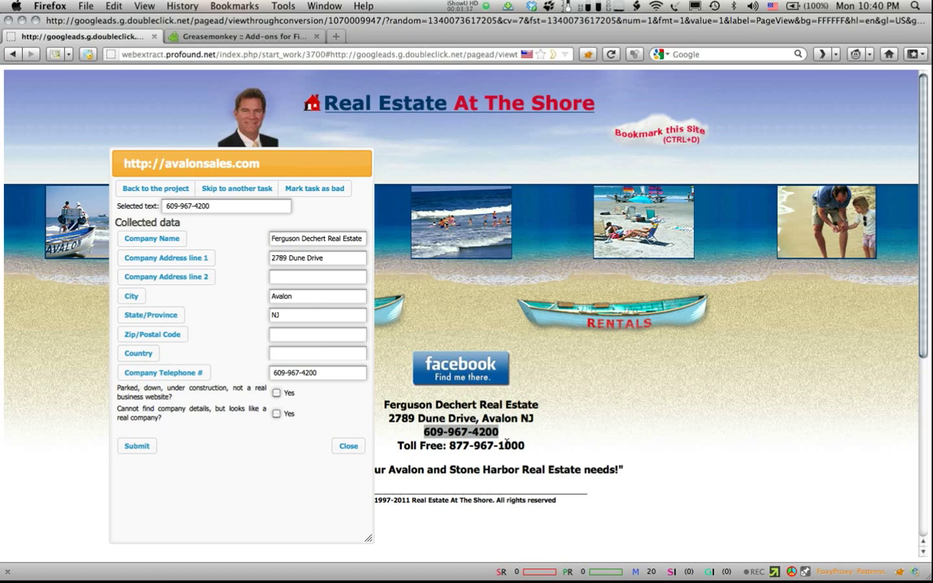
drag(318, 160, 242, 144)
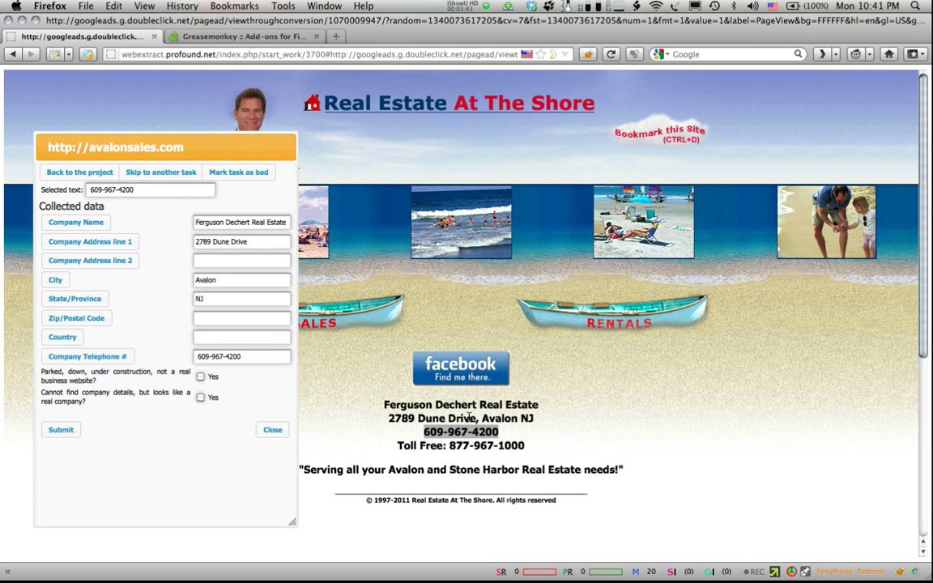
drag(474, 418, 390, 418)
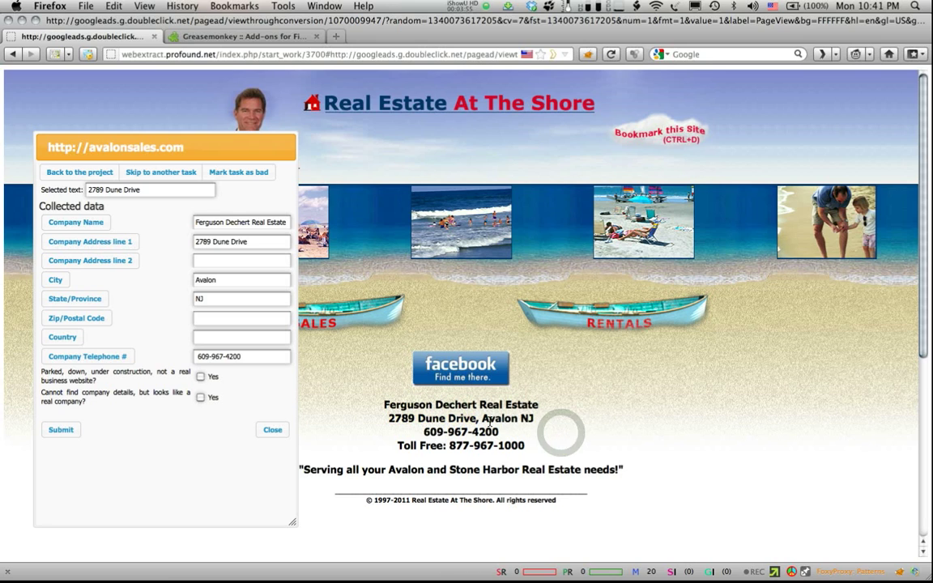
Step: Submit and complete the avalonsales.com task, check Script management, then reopen the June_10_test project
click(60, 430)
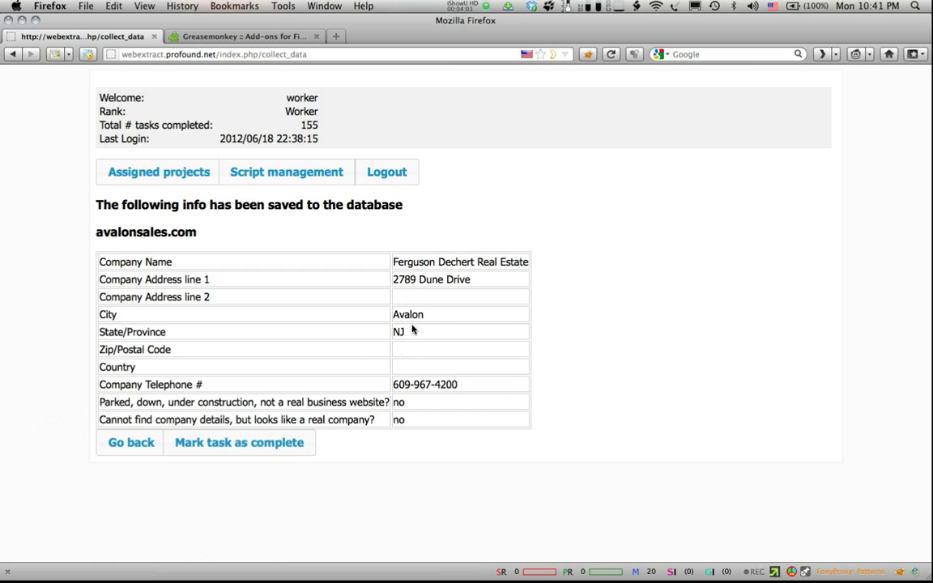
click(247, 447)
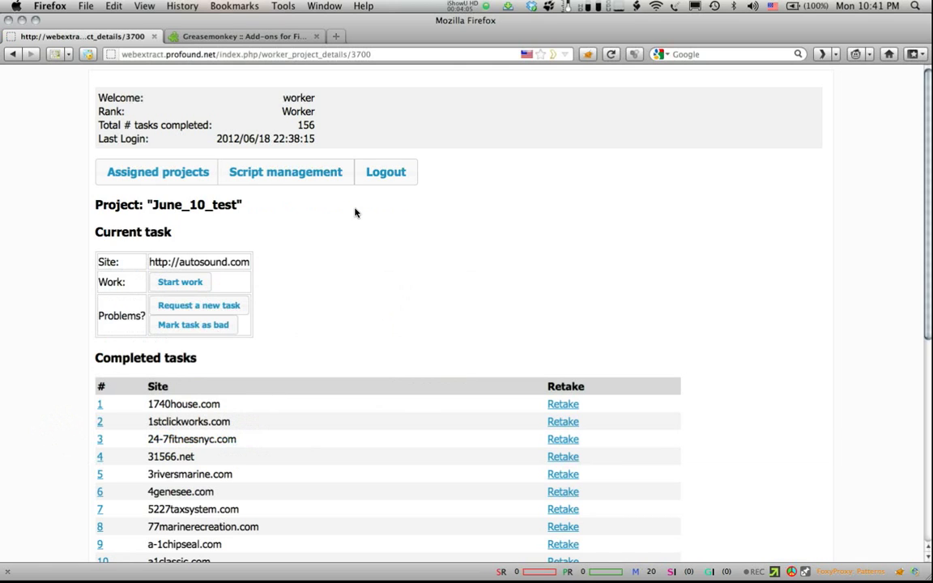
click(287, 175)
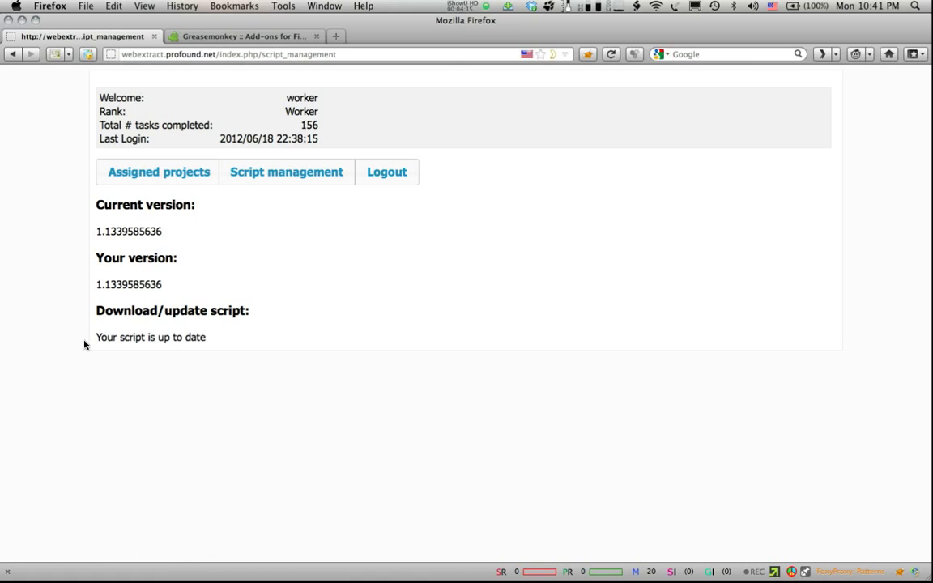
click(152, 175)
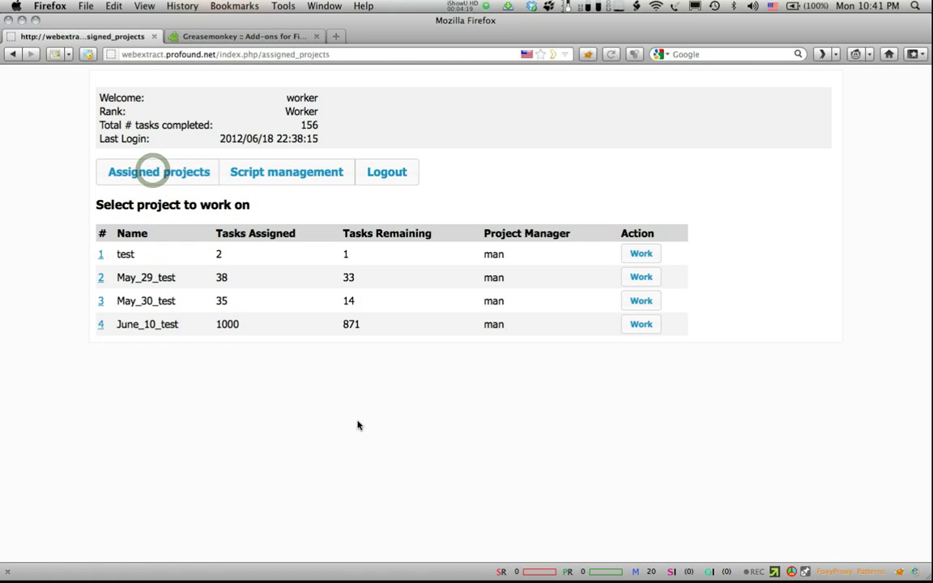
click(100, 324)
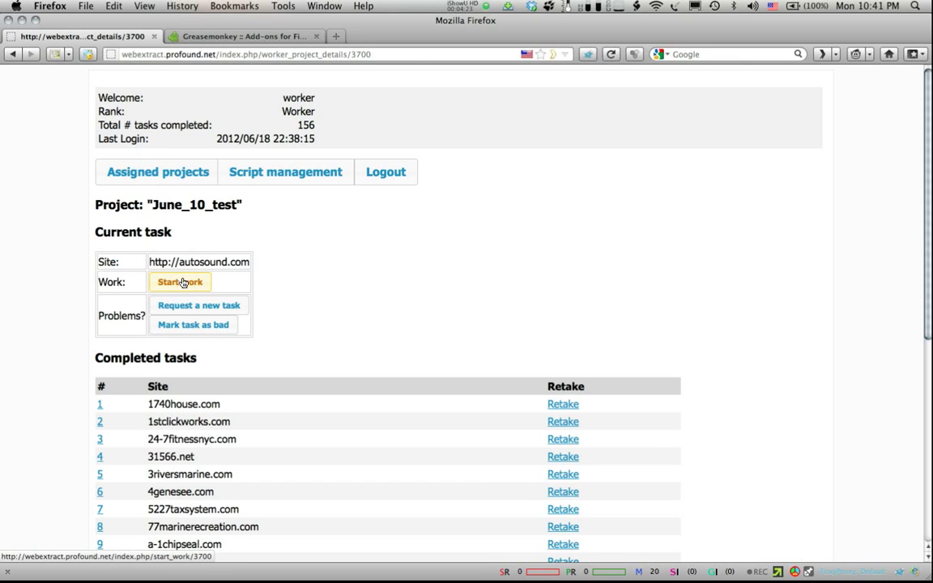
Step: Start the autosound.com task and scroll down its Contact Us page to the corporate details
click(180, 282)
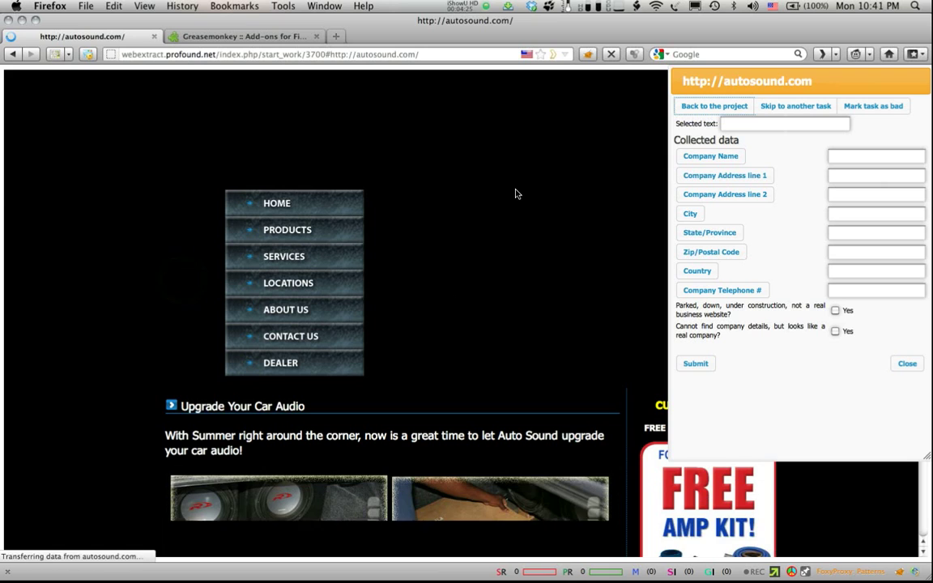
click(294, 339)
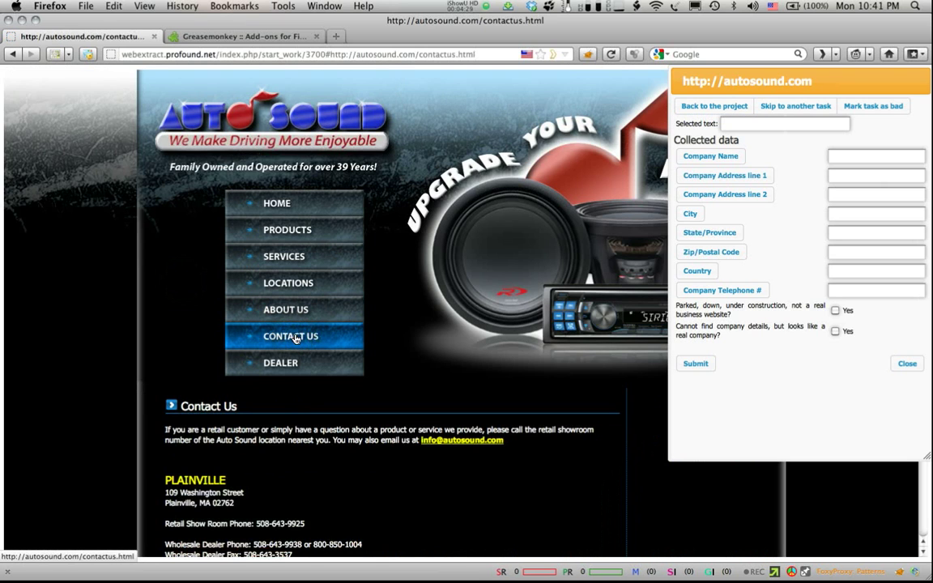
scroll(296, 339, down, 5)
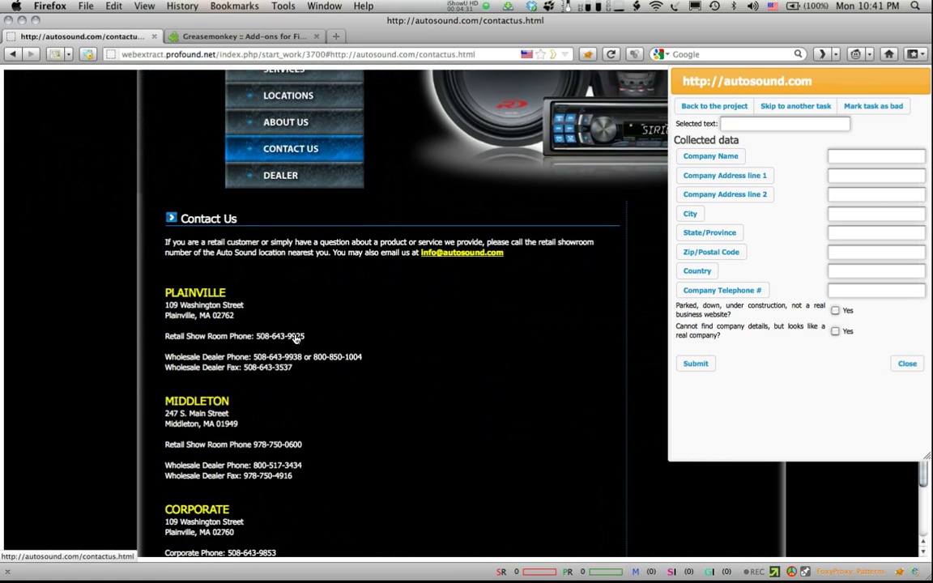
scroll(296, 338, down, 2)
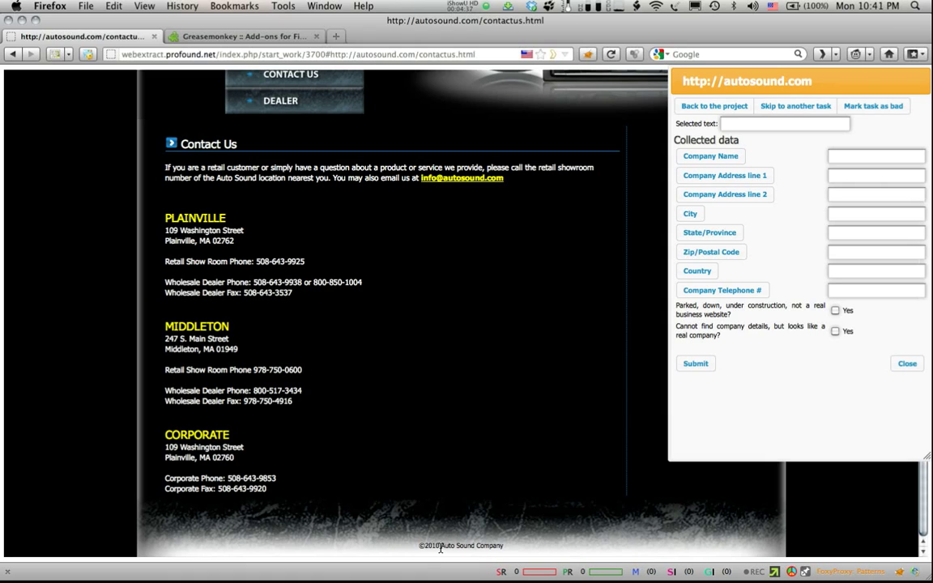
Step: Record Auto Sound Company, its corporate street address, Plainville as the city and MA as the state
drag(497, 550, 505, 551)
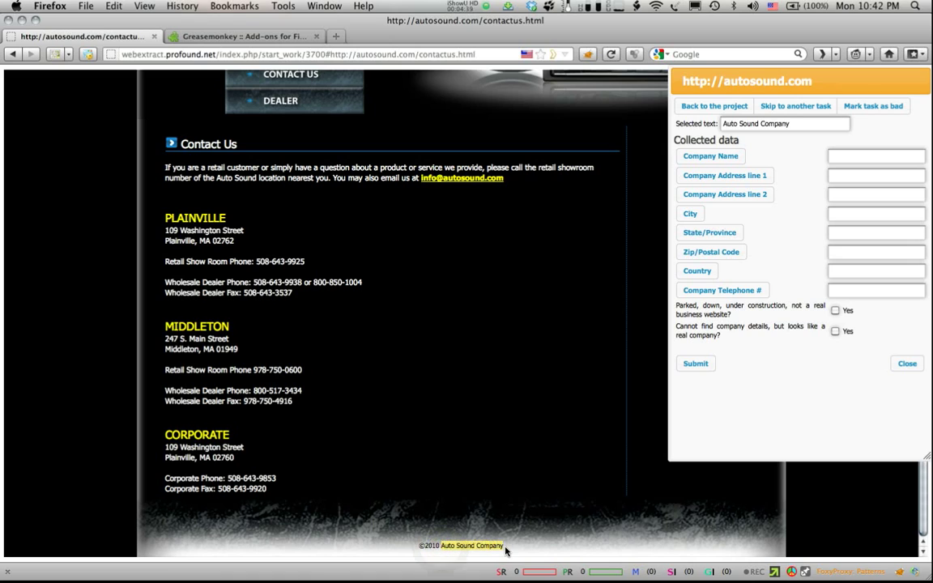
click(703, 156)
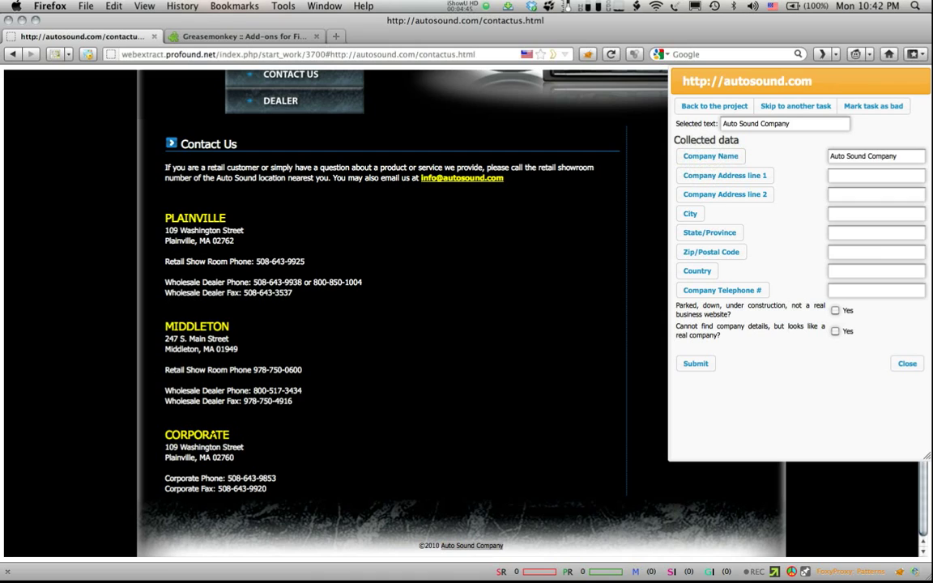
triple_click(199, 447)
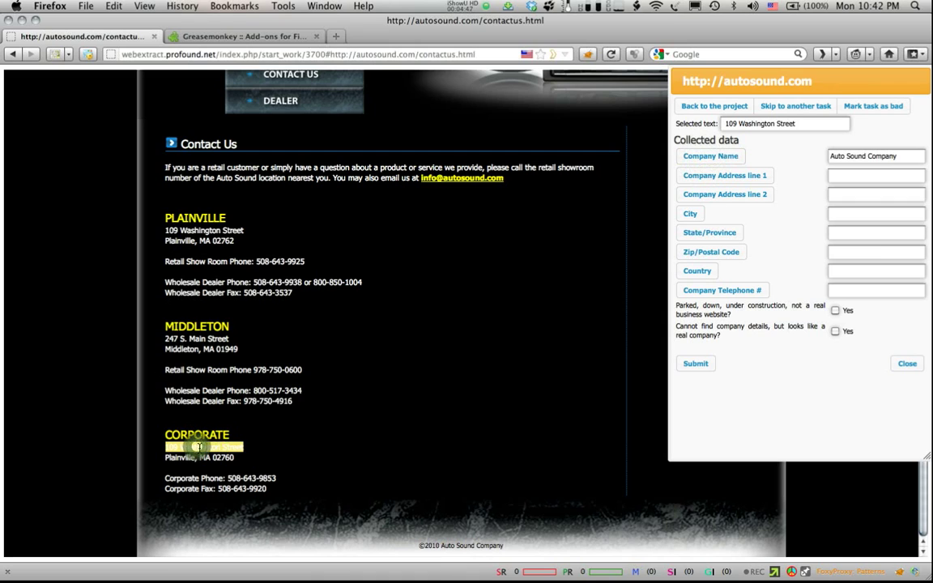
click(716, 179)
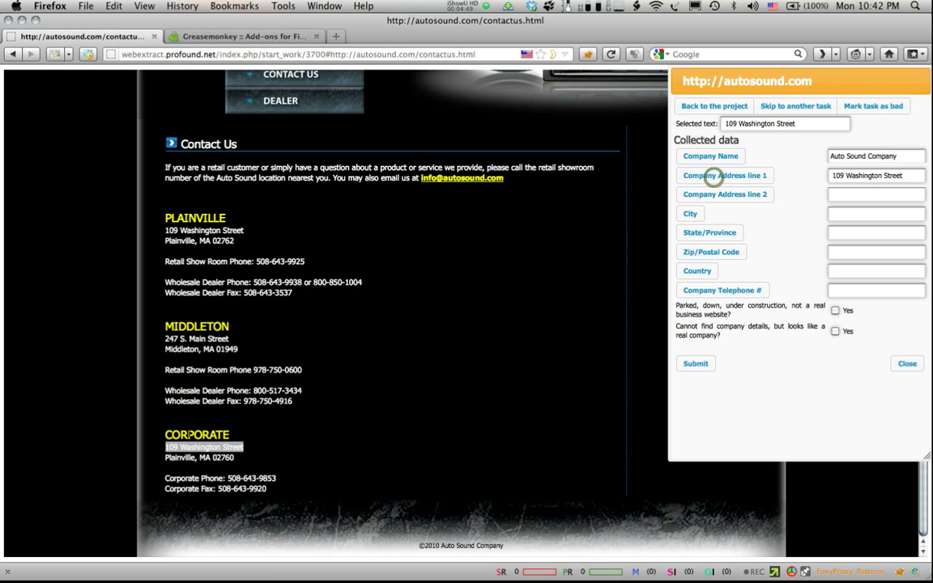
double_click(181, 458)
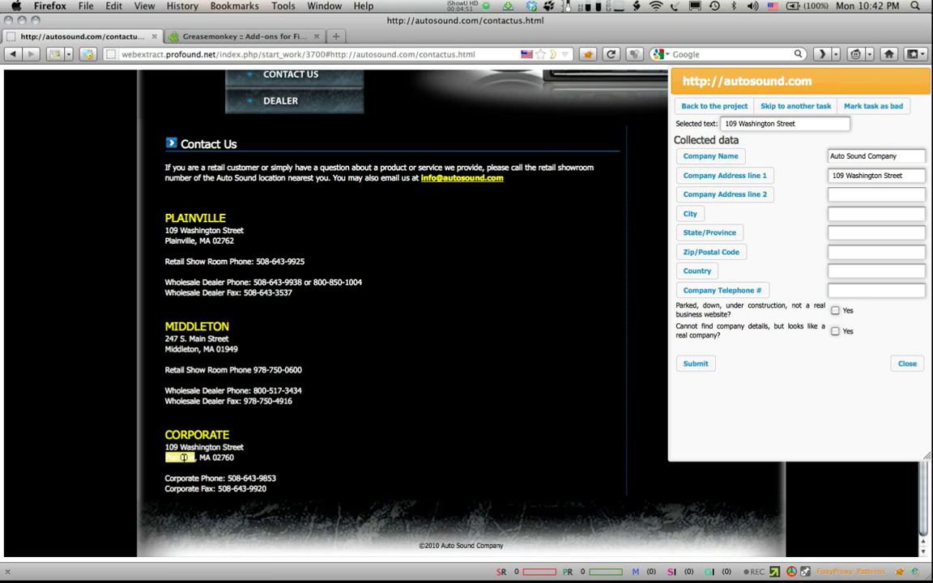
click(692, 213)
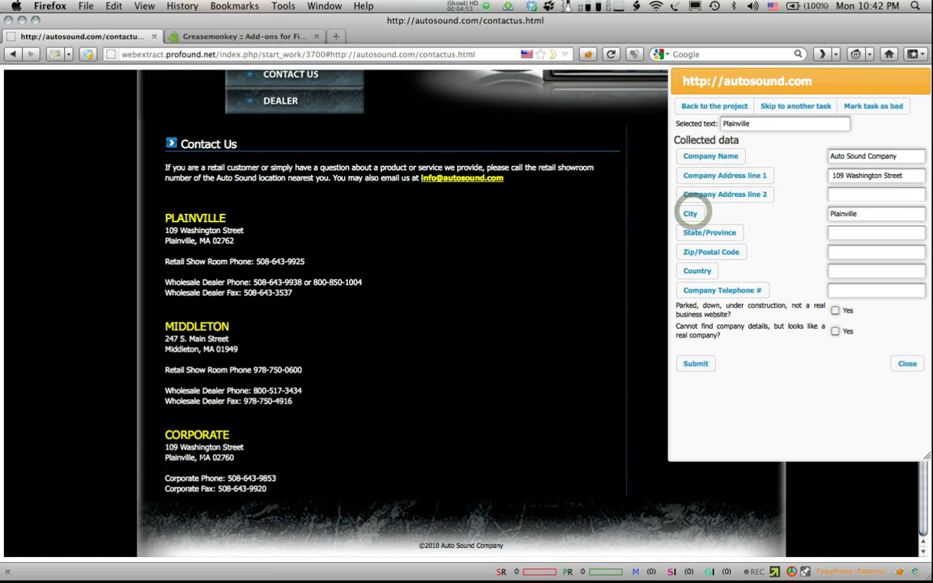
double_click(204, 458)
click(710, 234)
Step: Add the ZIP 02760 and corporate phone number, then submit and mark the task complete
double_click(223, 457)
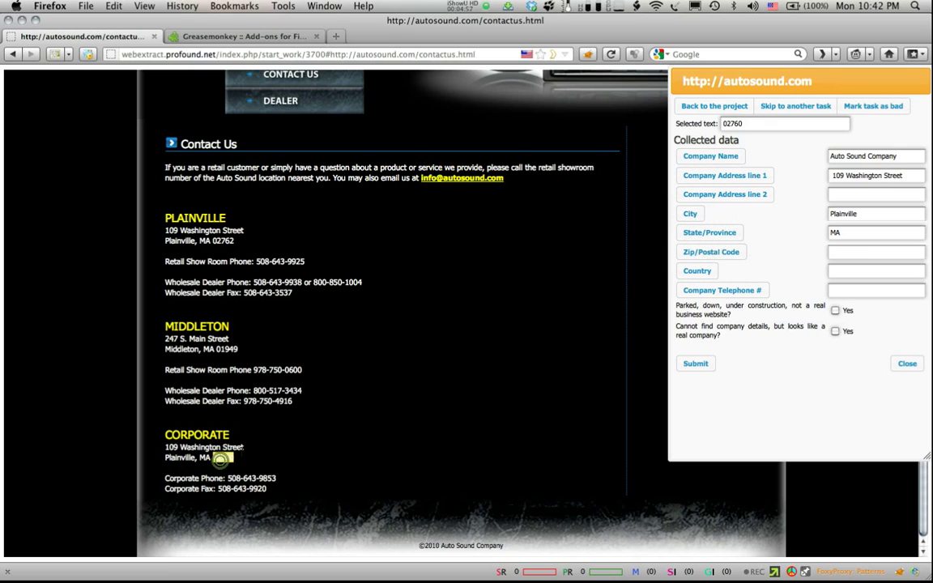
click(716, 254)
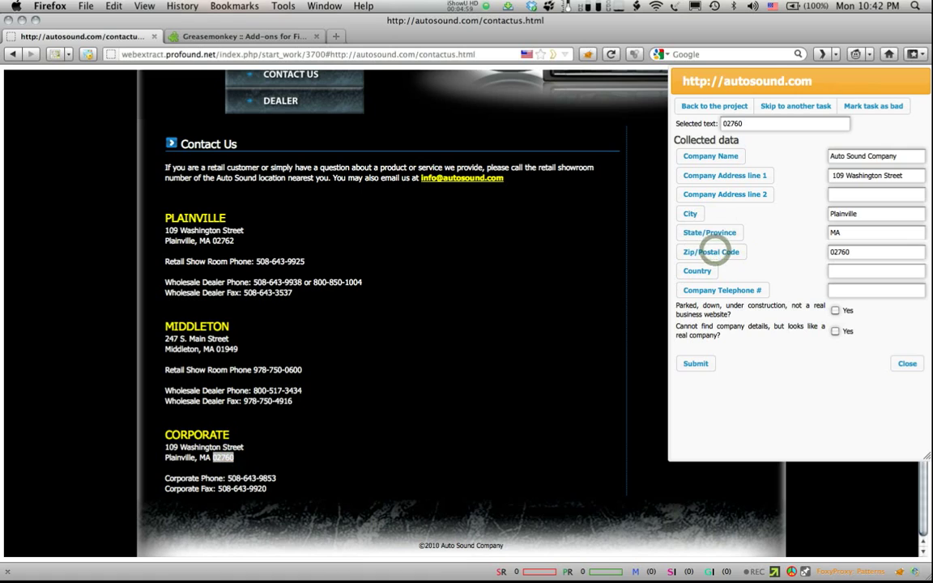
drag(284, 478, 227, 478)
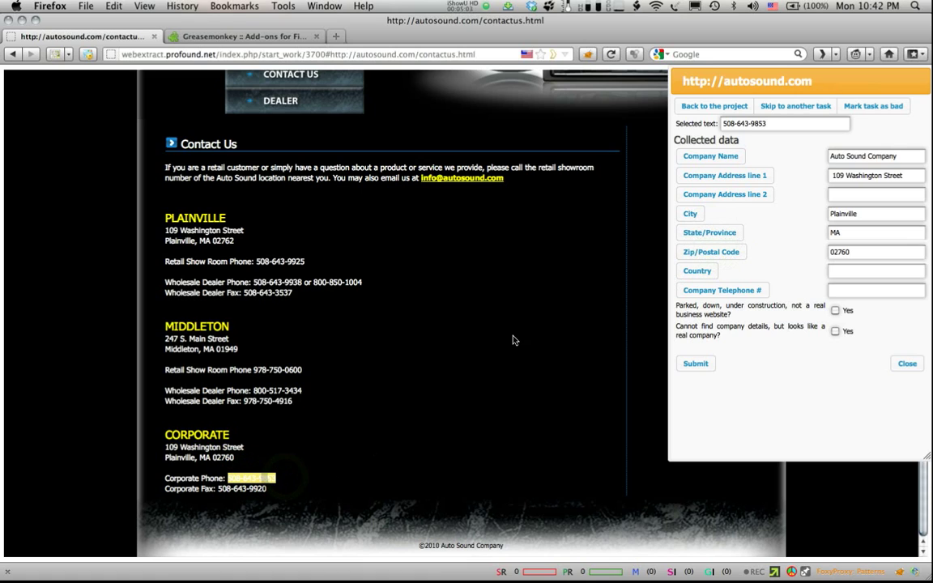
click(697, 293)
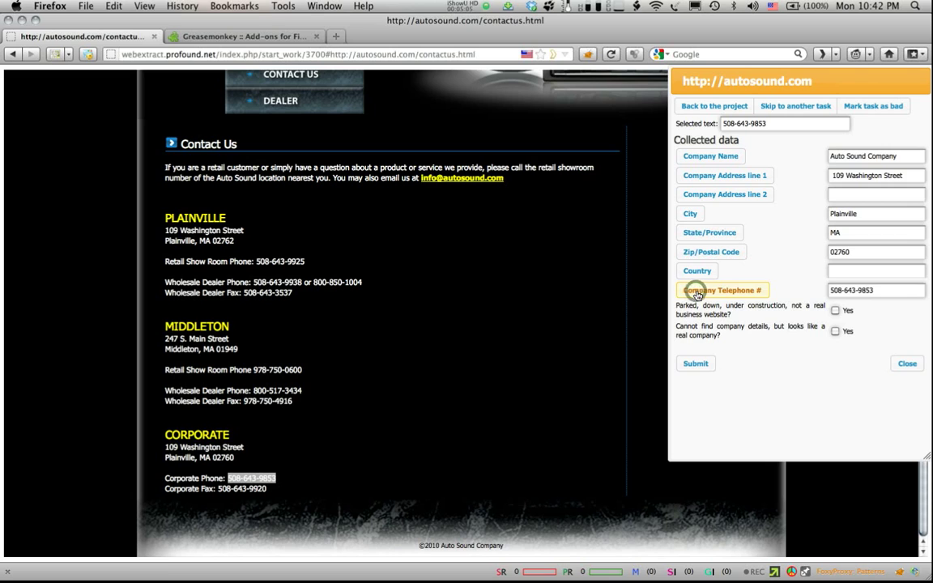
click(695, 363)
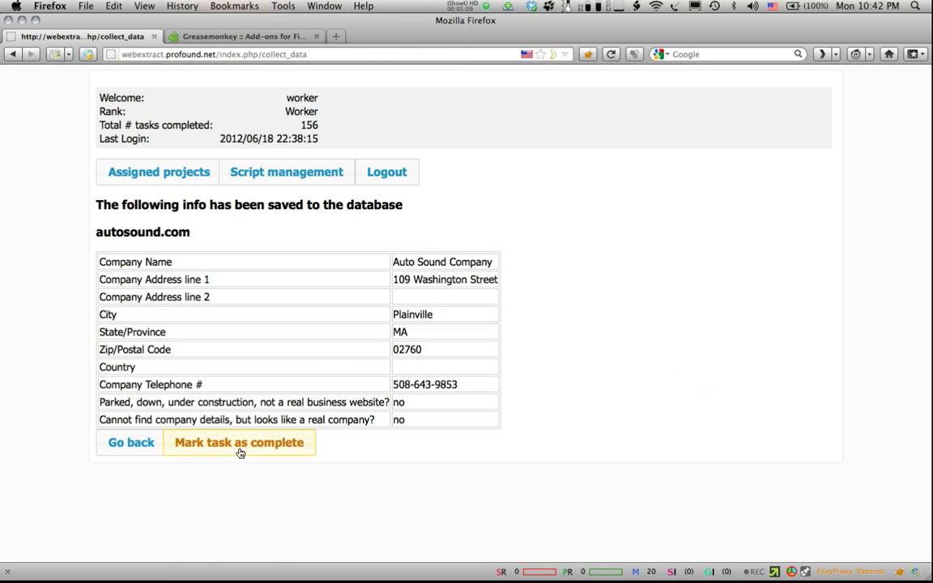
click(240, 450)
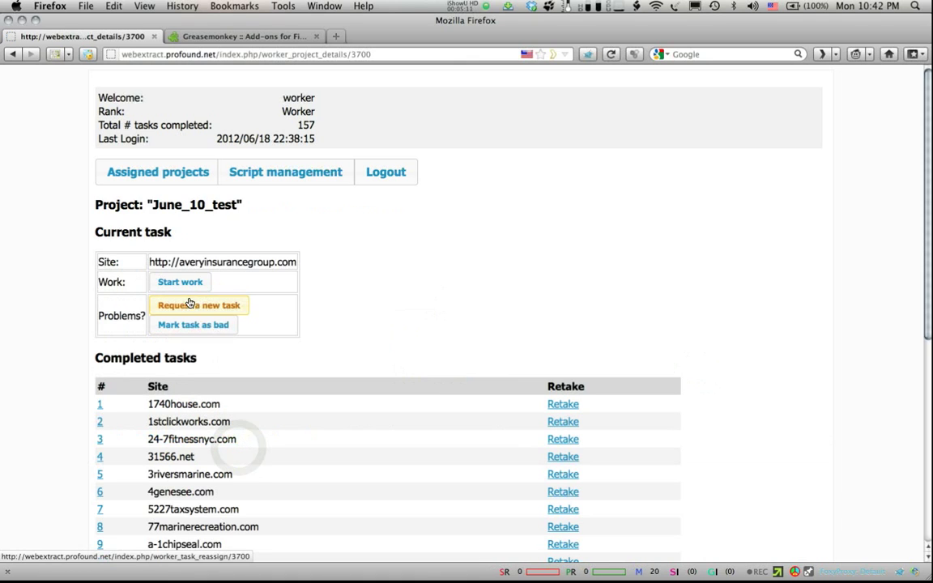
Step: Start the averyinsurancegroup.com task and scroll its Contact page down to the footer
click(201, 282)
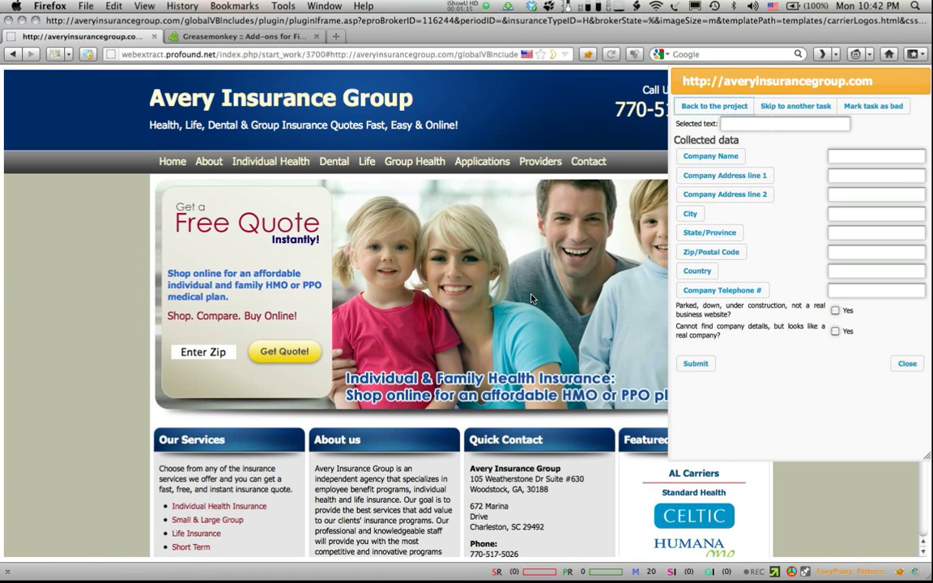
click(589, 162)
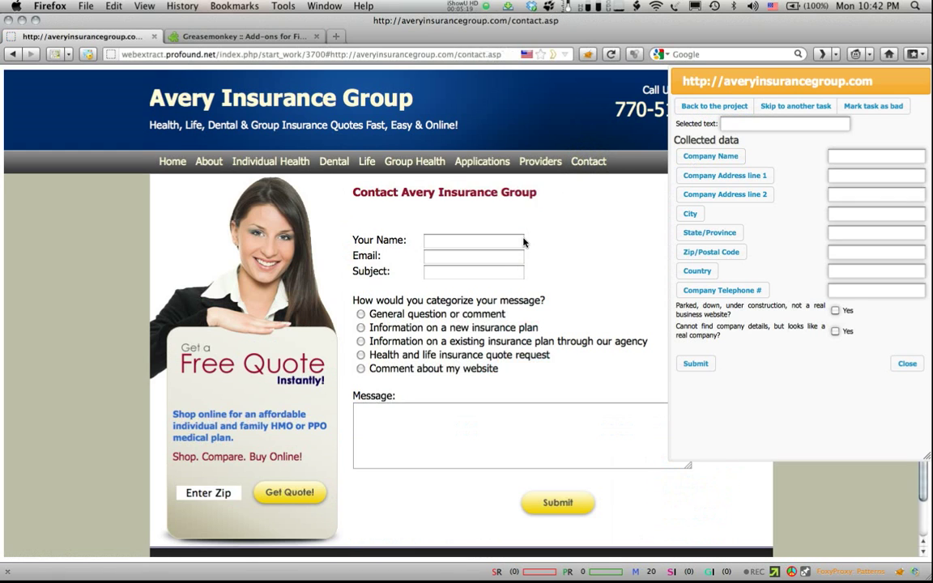
scroll(523, 242, down, 1)
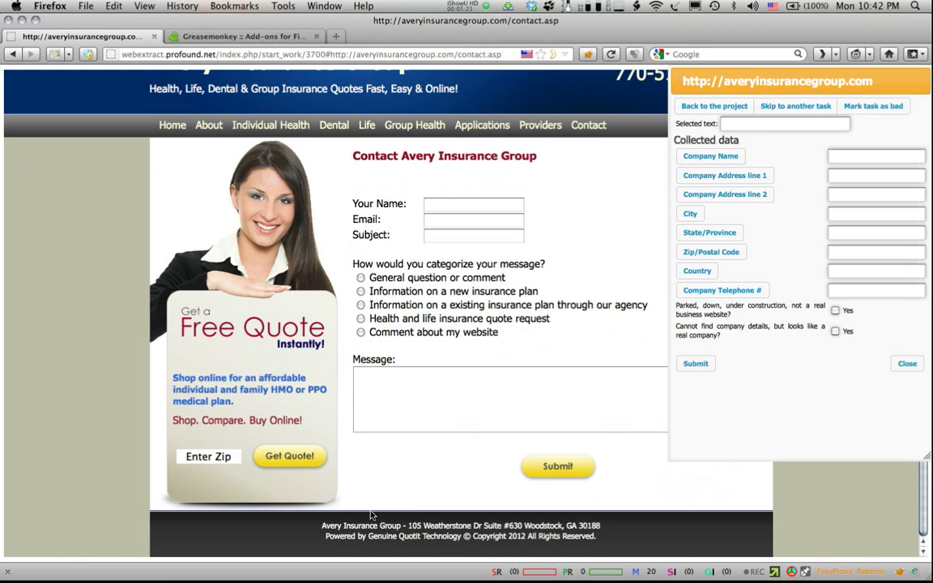
Step: Record Avery Insurance Group, its street address, Woodstock as the city and GA as the state
drag(318, 527, 401, 527)
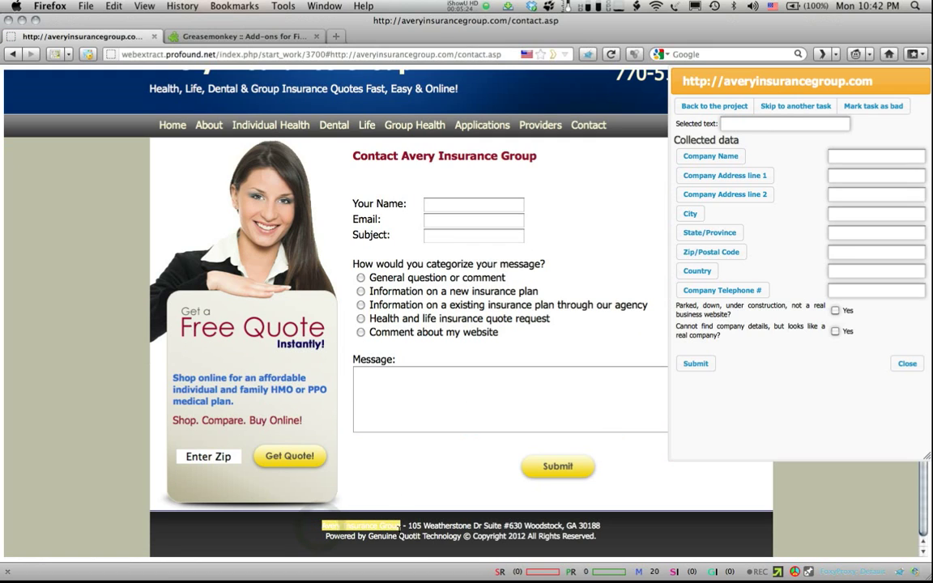
click(710, 158)
drag(409, 526, 522, 527)
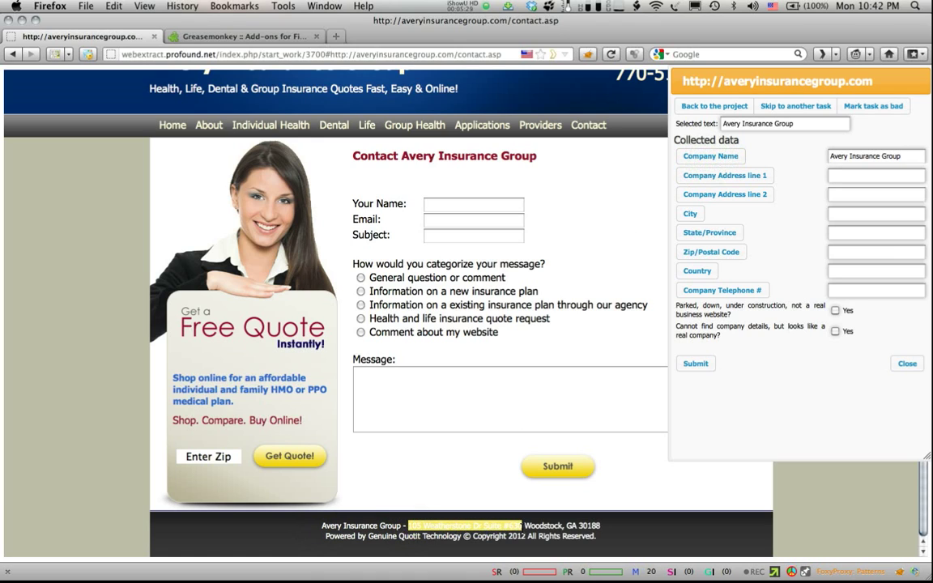
click(718, 176)
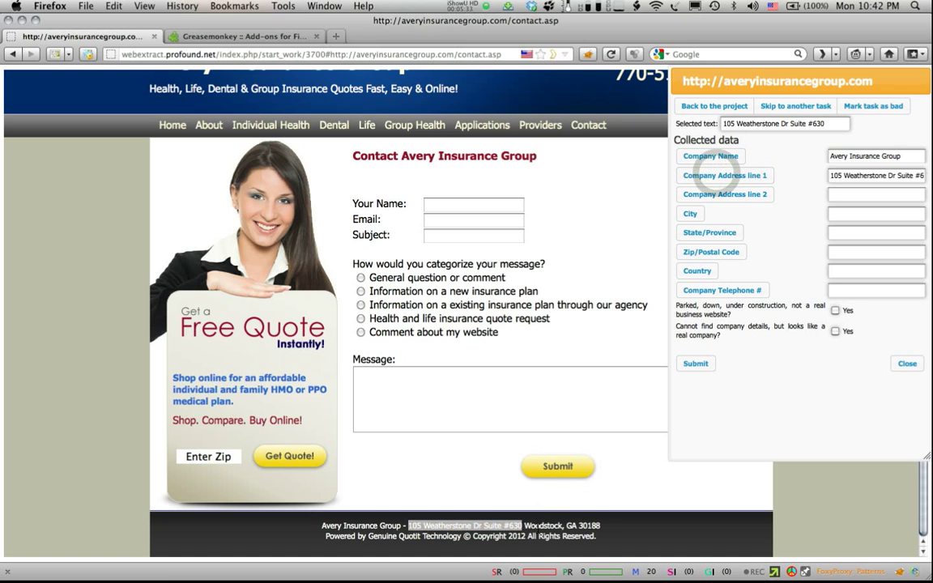
double_click(541, 526)
click(690, 213)
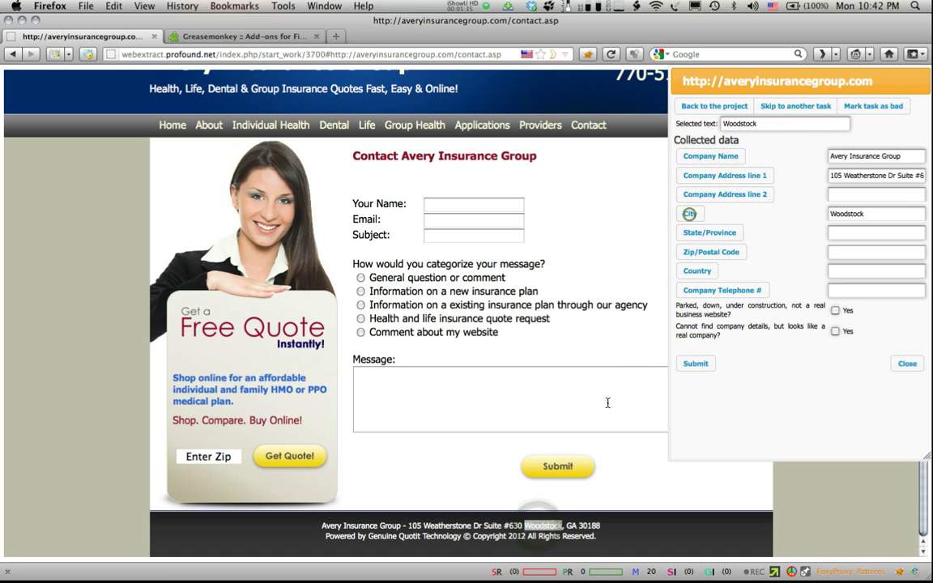
double_click(571, 526)
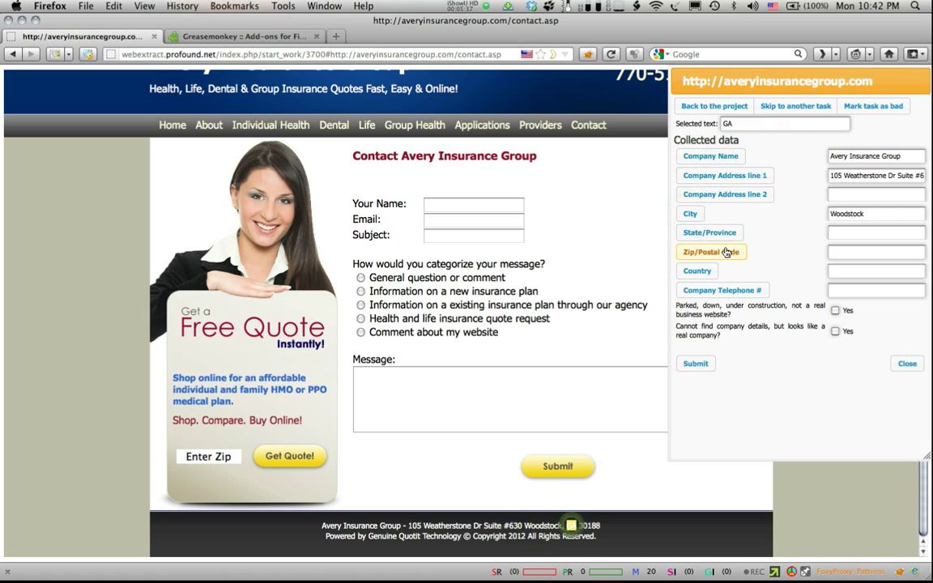
click(705, 232)
Step: Add ZIP code 30188 and the header phone number as the company telephone, then submit
double_click(590, 526)
click(695, 254)
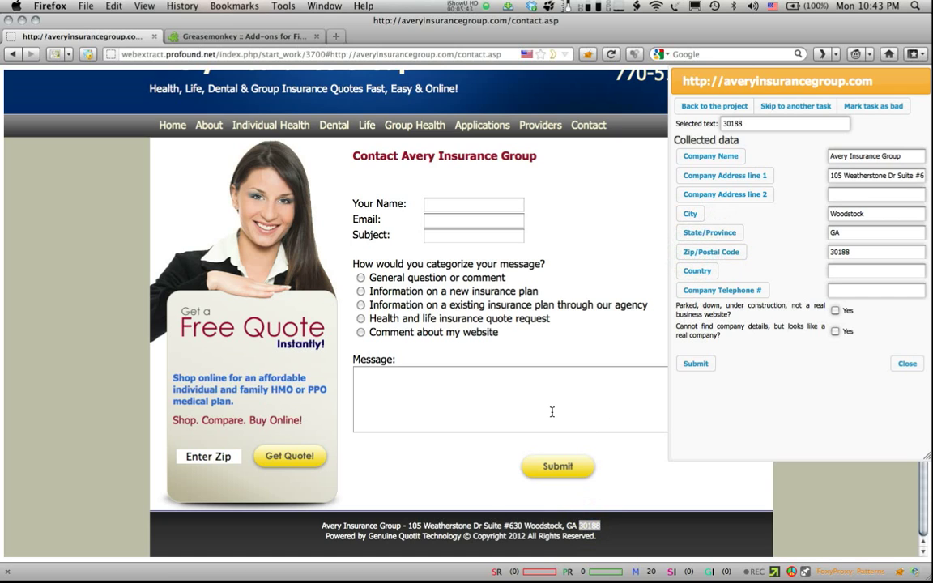
drag(762, 86, 526, 159)
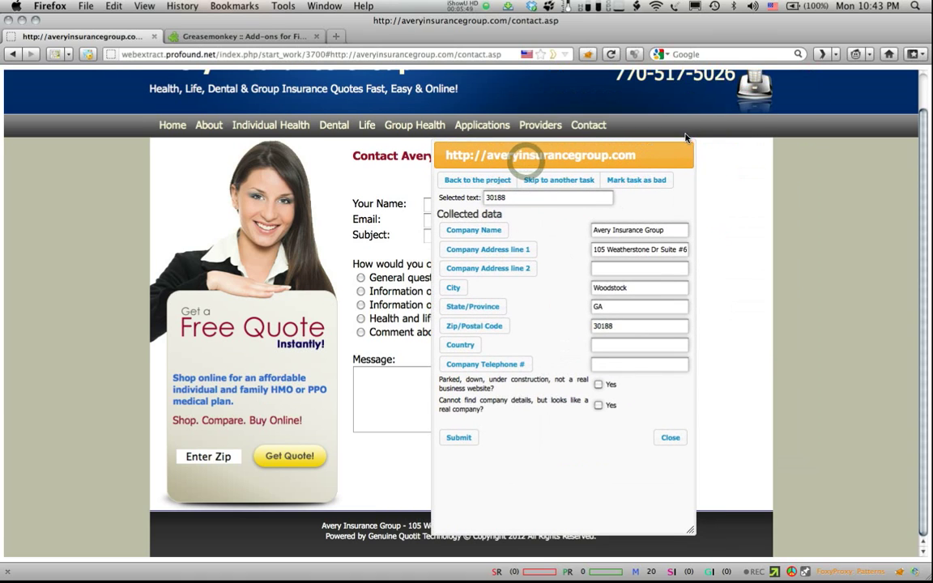
scroll(618, 123, up, 1)
drag(620, 108, 734, 110)
click(465, 365)
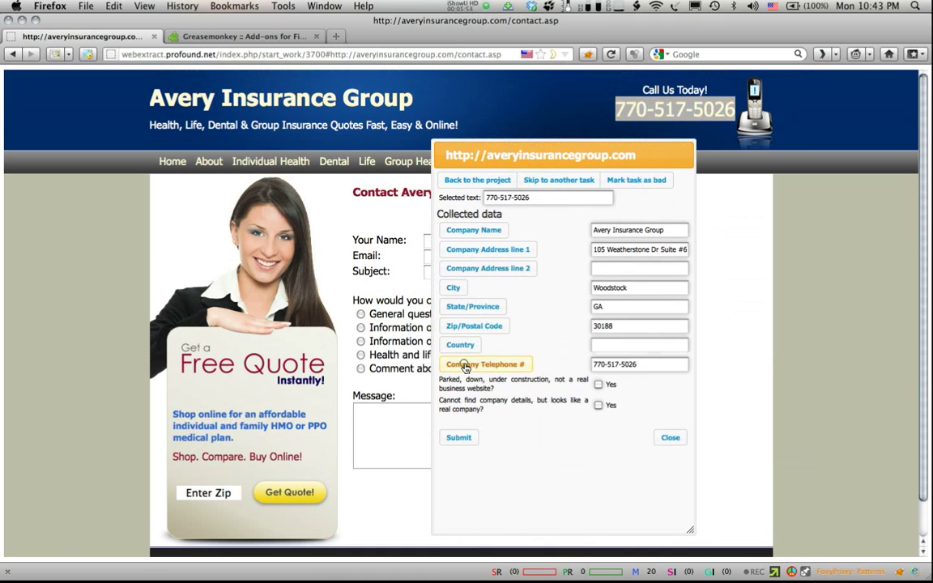
click(460, 440)
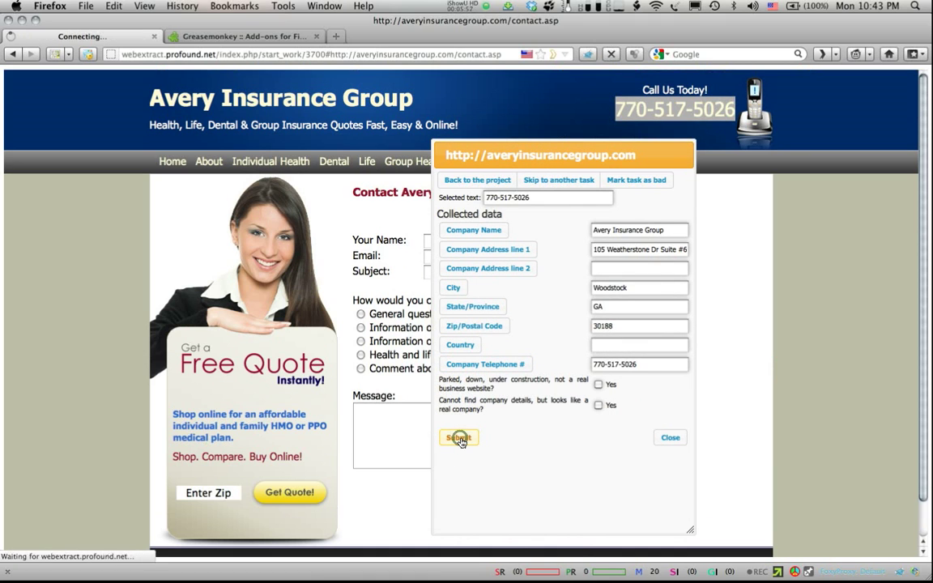
Step: Mark the Avery task complete, start awesometechhome.com, and record Awesome Technologies Inc and its street address
click(251, 444)
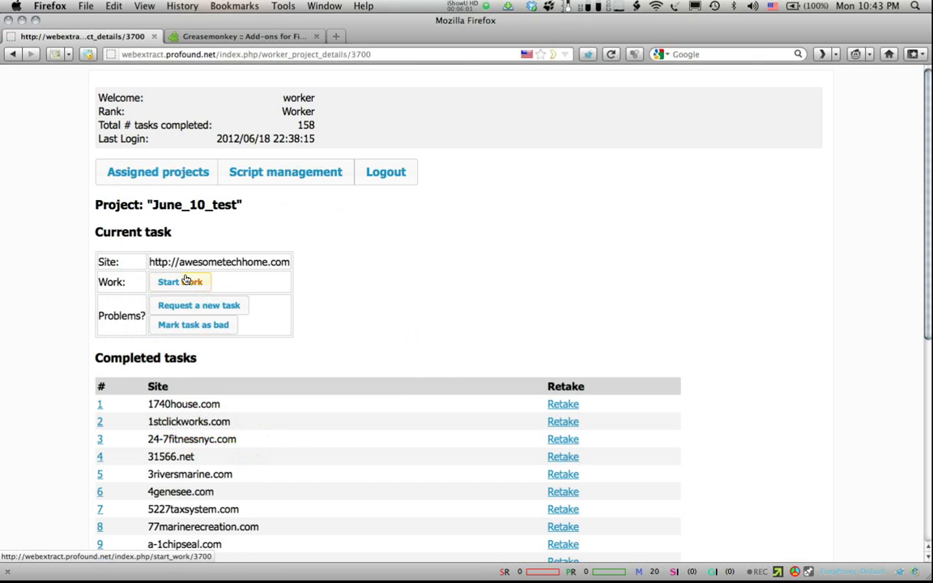
click(179, 282)
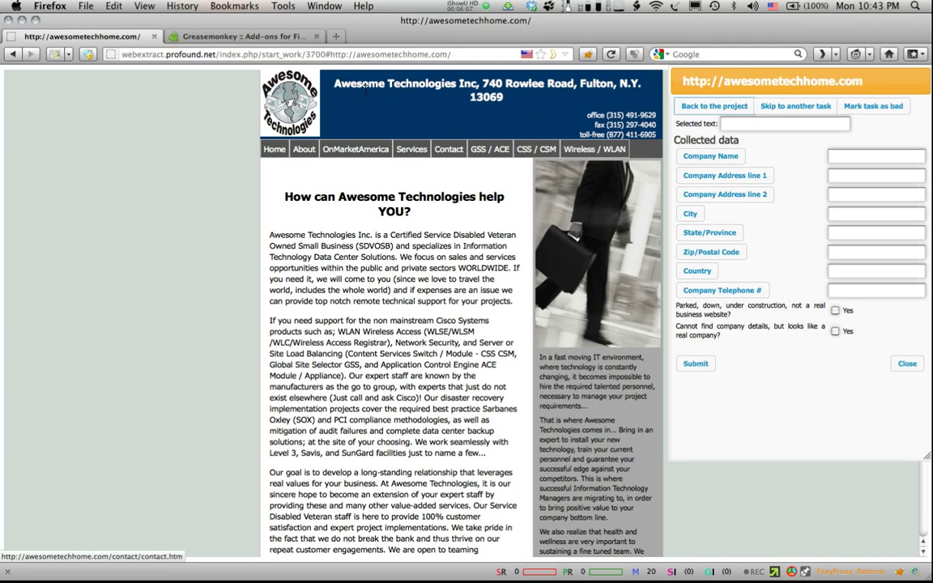
drag(335, 88, 480, 96)
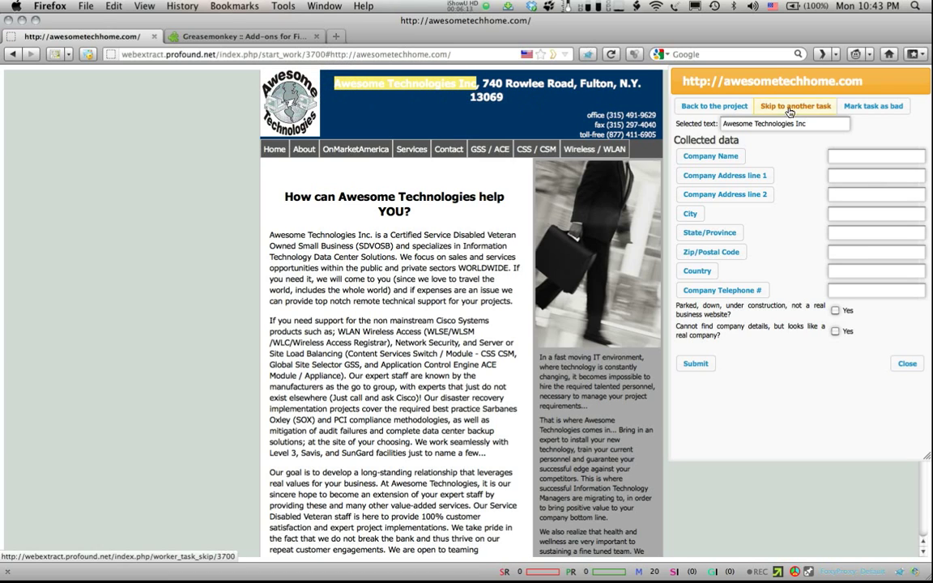
click(721, 157)
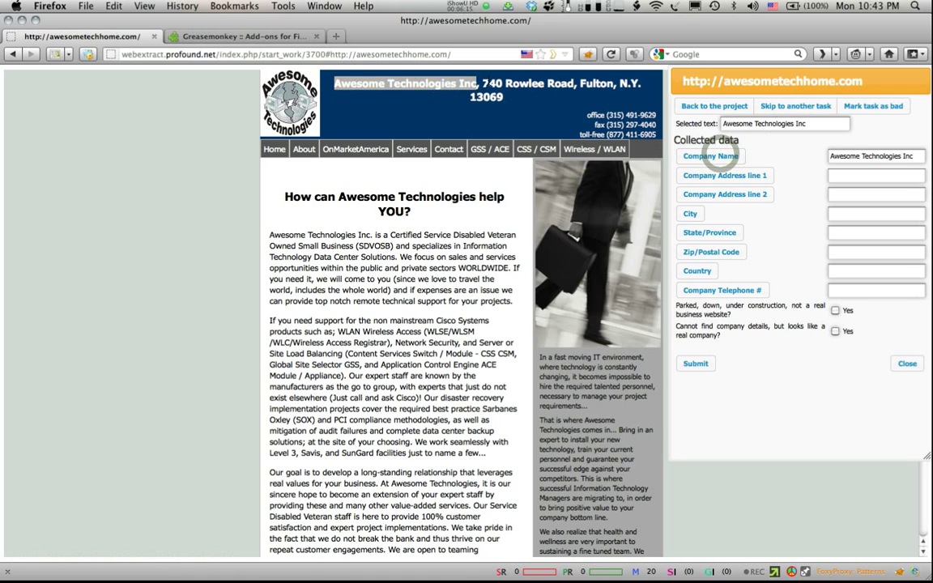
drag(483, 84, 573, 84)
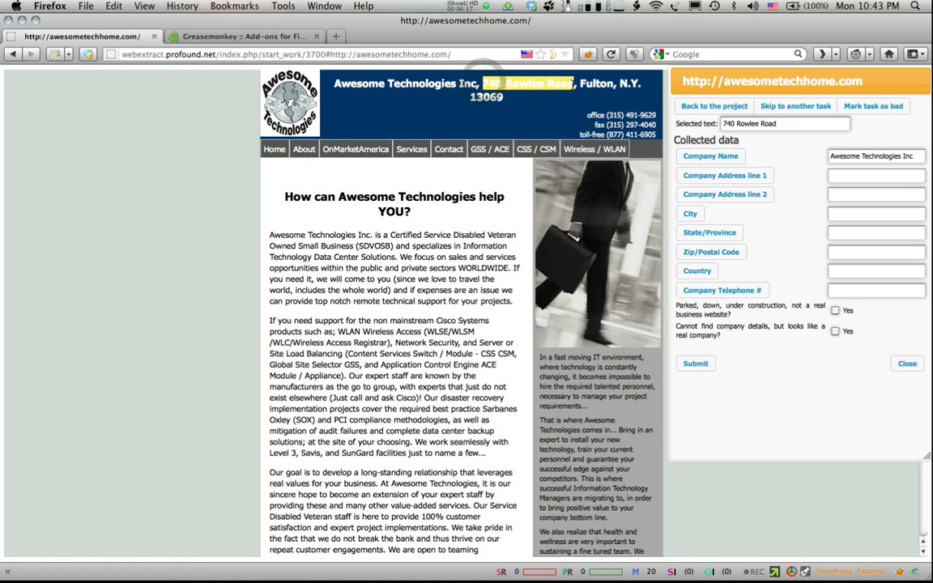
click(739, 175)
Step: Record Fulton as the city and replace a misplaced entry with the office phone number in the telephone field
drag(580, 84, 642, 87)
click(690, 214)
click(709, 252)
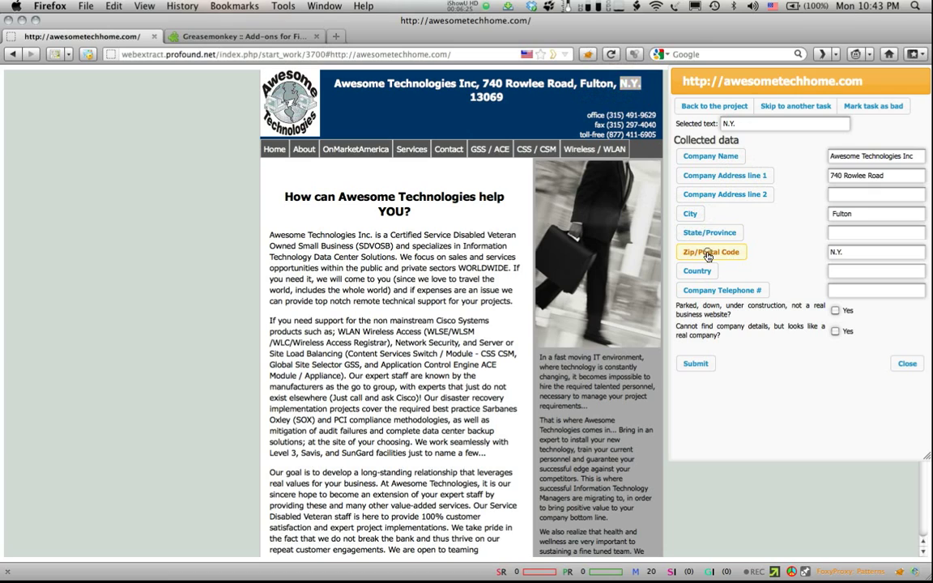
drag(504, 97, 469, 97)
click(703, 291)
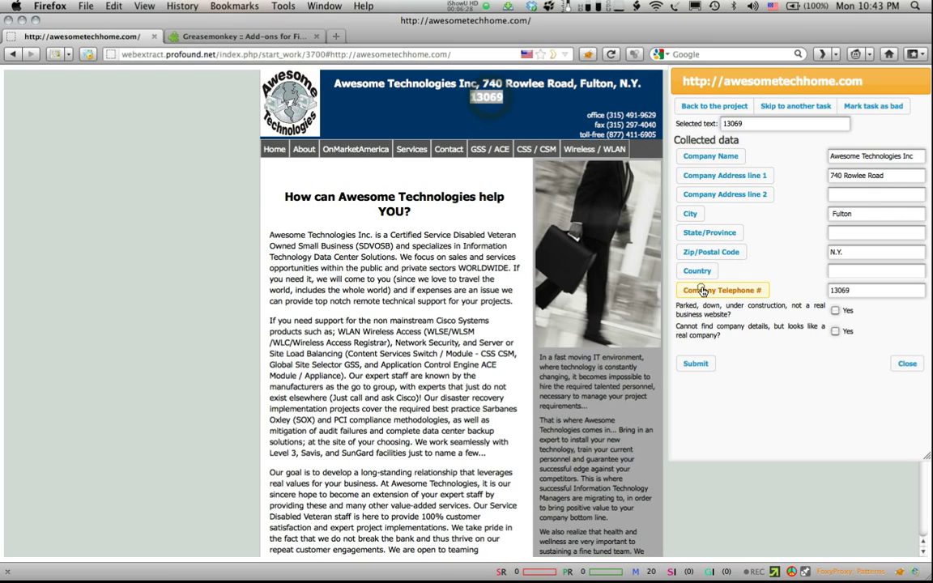
click(658, 117)
drag(658, 113, 657, 115)
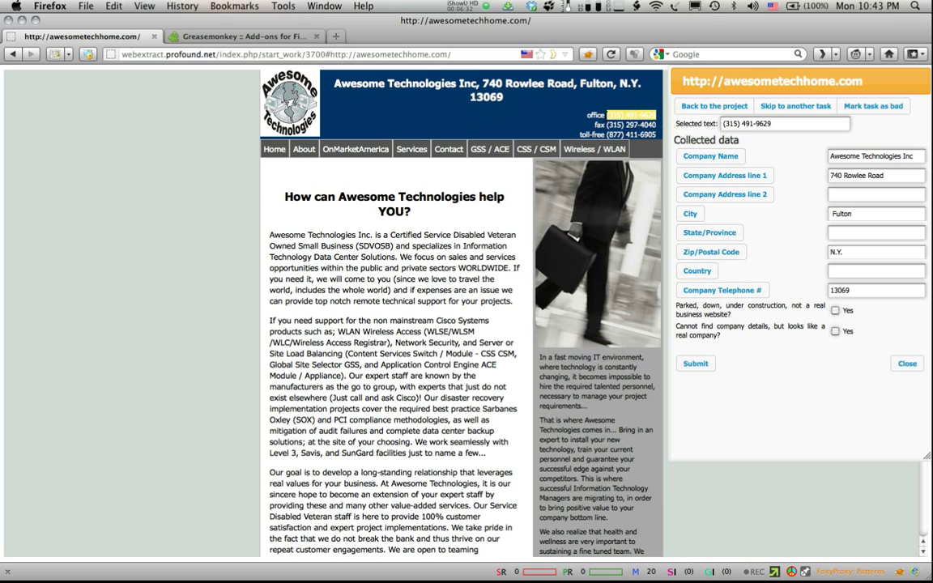
click(714, 293)
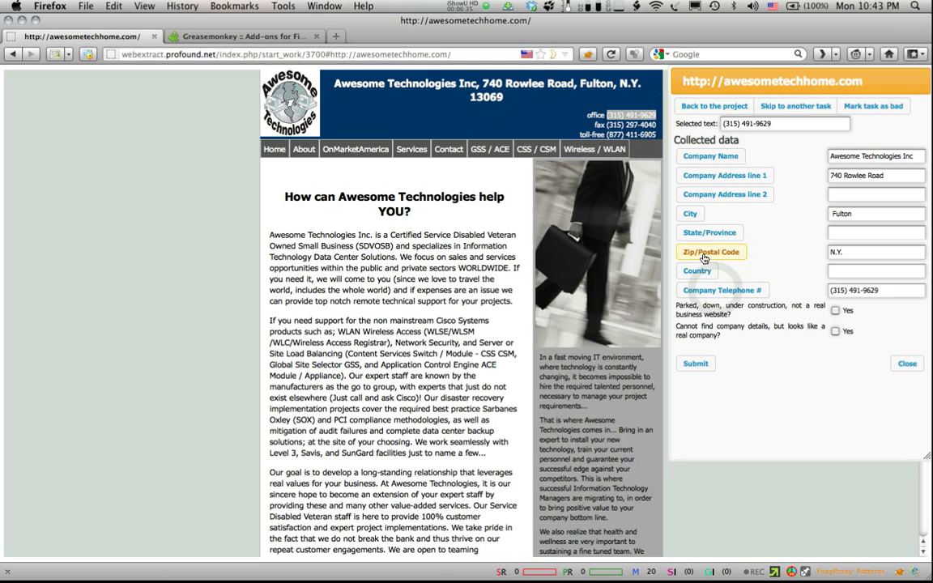
Step: Store N.Y. as the state, correct the ZIP code to 13069, and submit the record
click(623, 84)
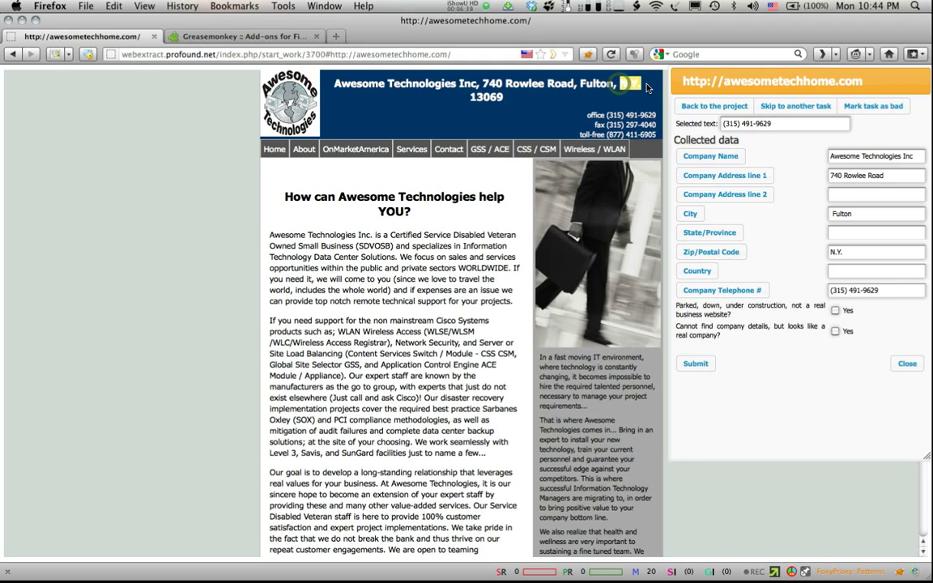
drag(647, 88, 647, 88)
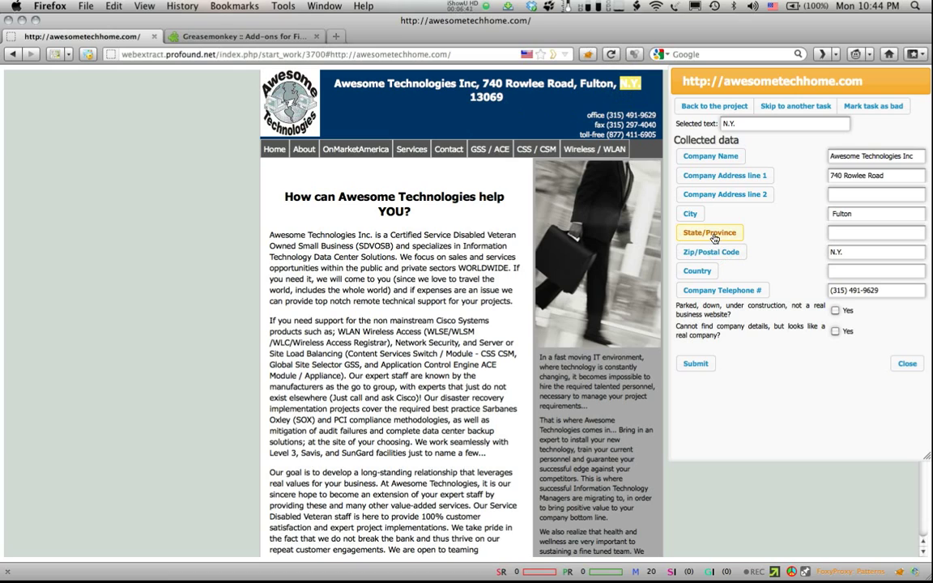
click(713, 238)
double_click(487, 97)
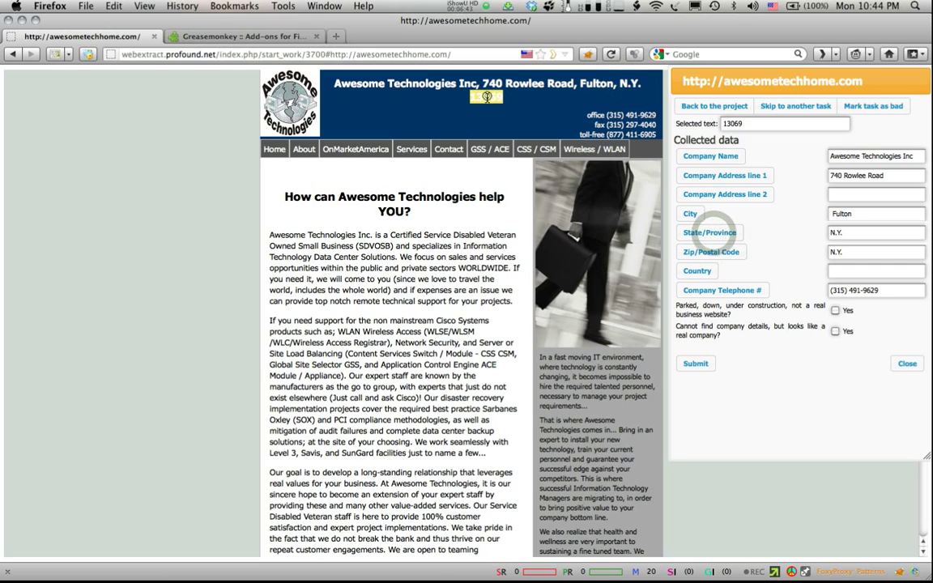
click(710, 254)
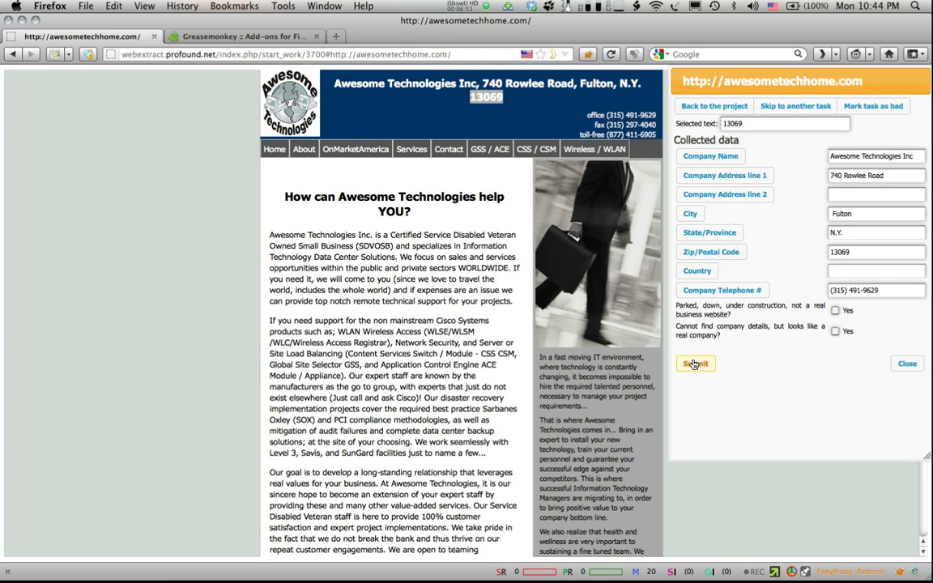
click(694, 364)
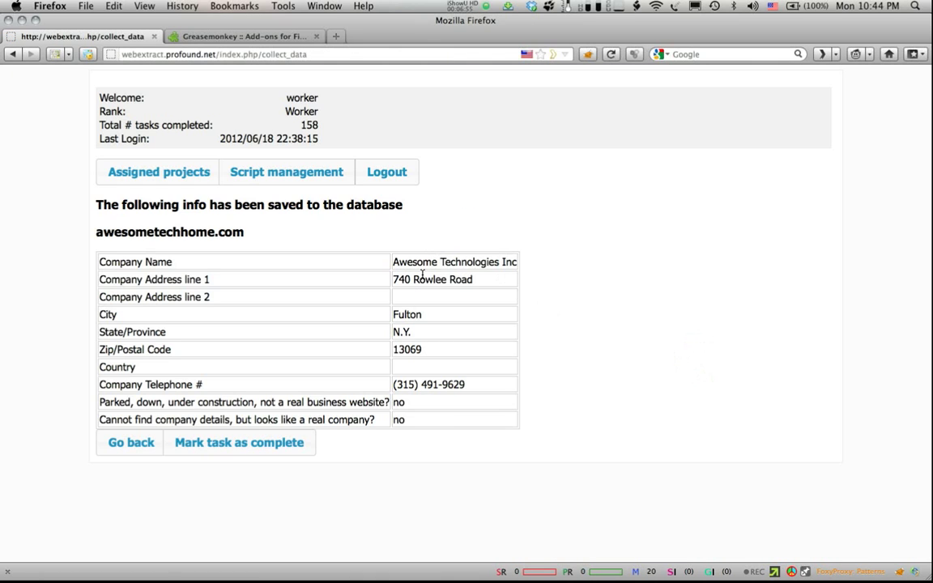
Step: Mark the Awesome Technologies task complete, start axom.com, and open its Contact Us page
click(257, 452)
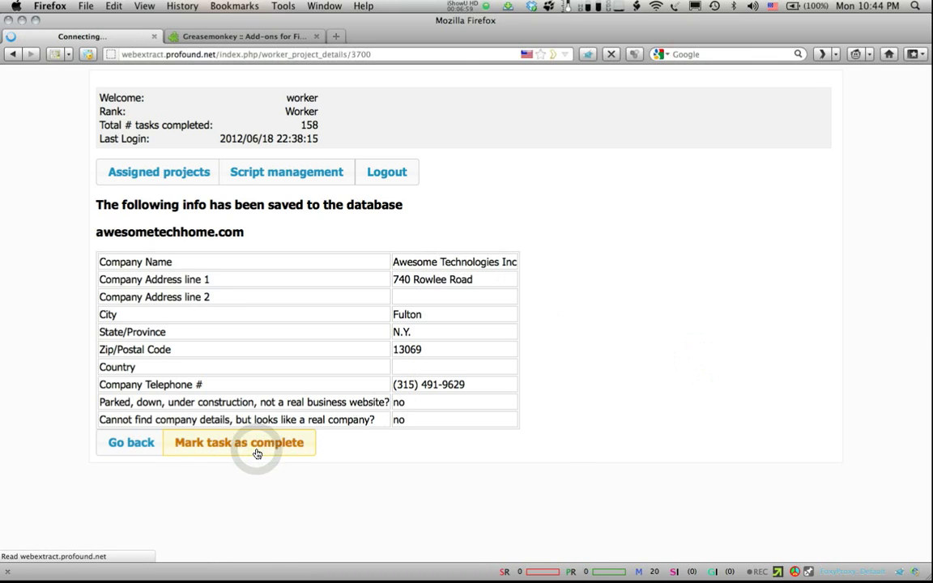
click(180, 282)
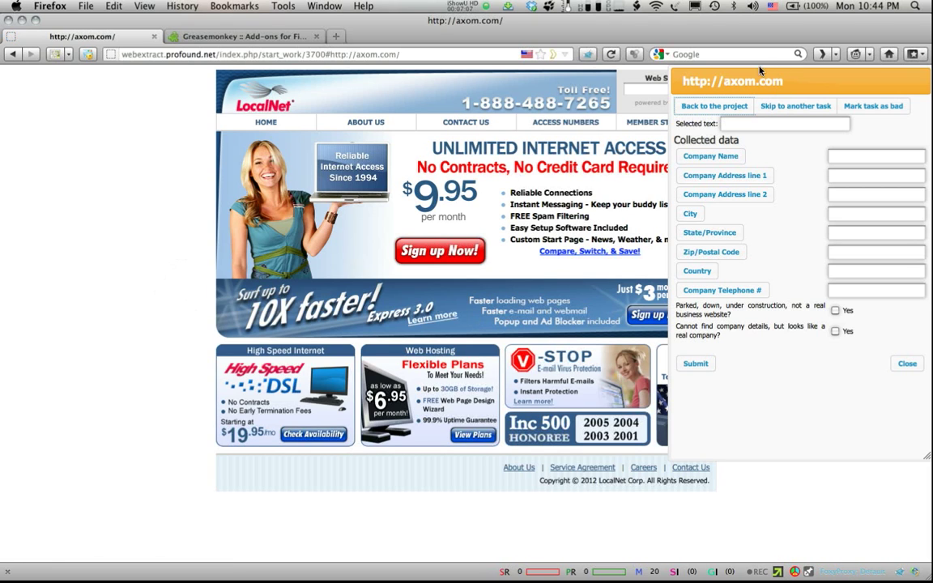
mouse_move(742, 80)
mouse_down()
mouse_move(387, 172)
mouse_move(169, 149)
mouse_move(672, 146)
mouse_move(707, 166)
mouse_move(730, 144)
mouse_move(737, 81)
mouse_up()
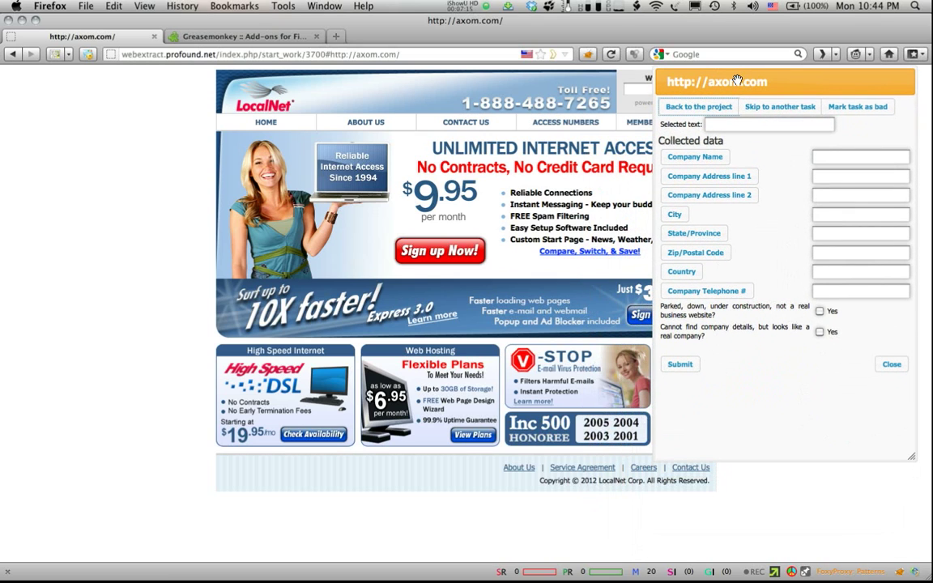
drag(737, 81, 262, 125)
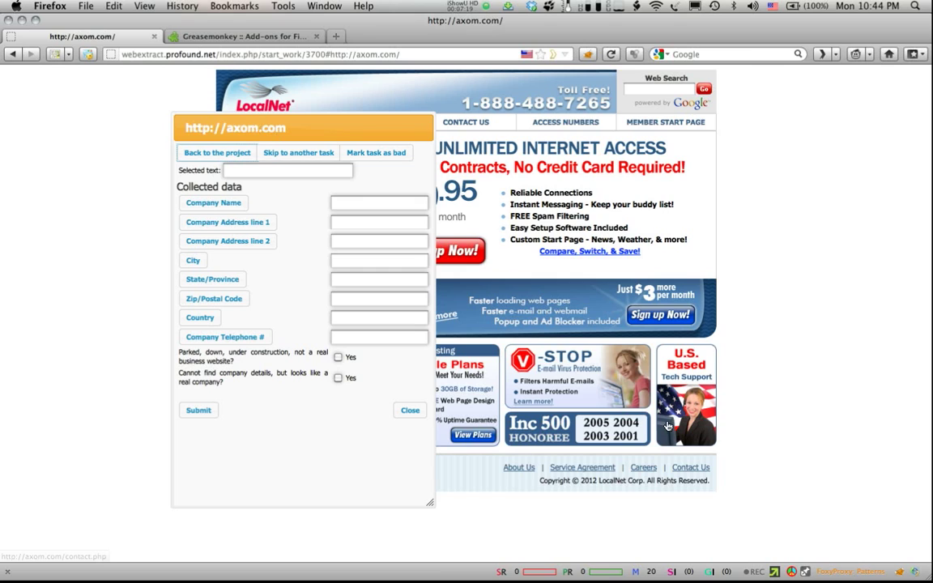
click(693, 469)
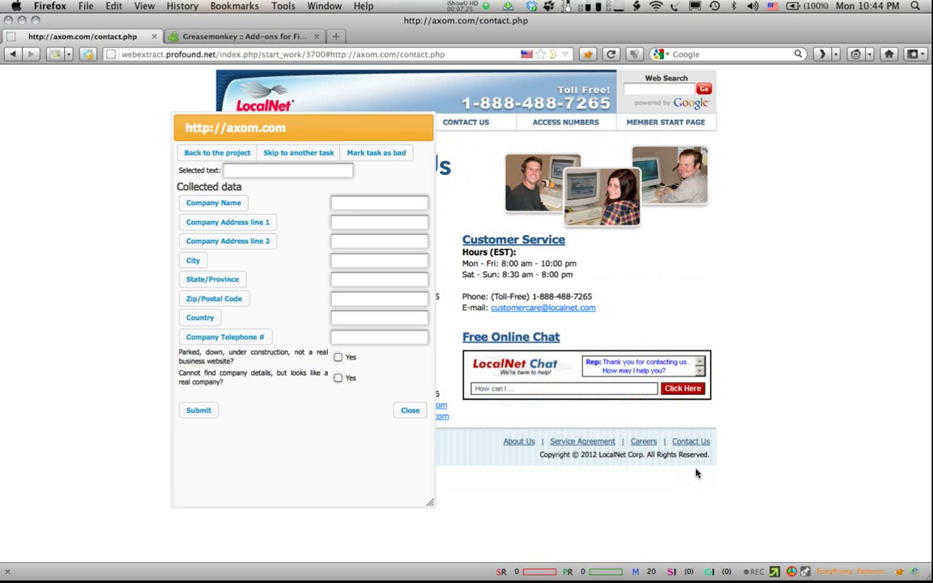
Step: Tick 'Cannot find company details' Yes for axom.com and submit the blank record
drag(342, 131, 299, 136)
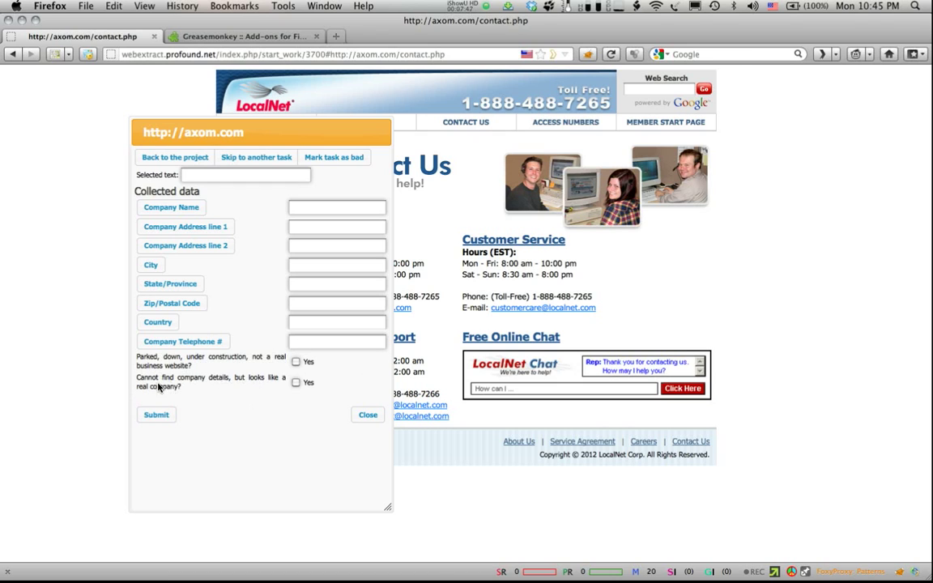
click(296, 384)
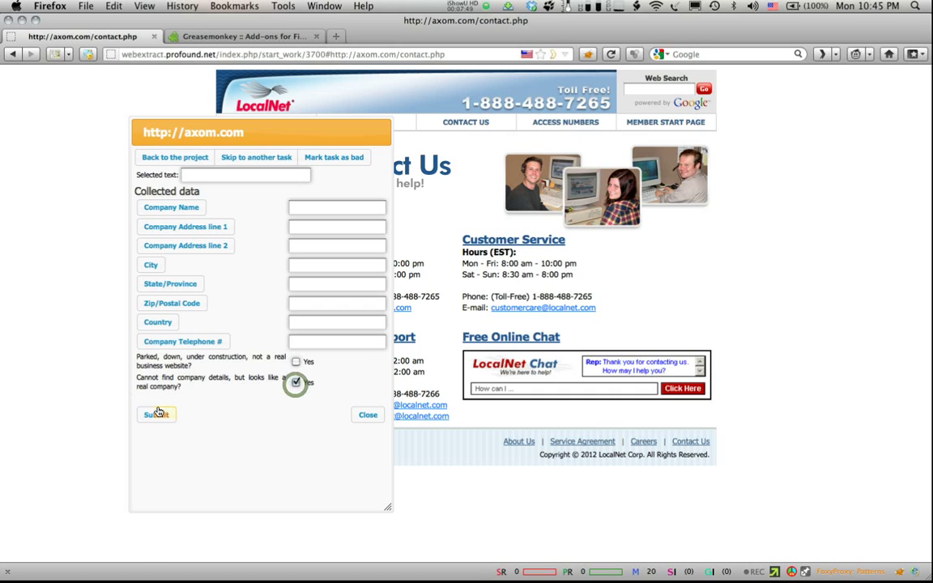
click(156, 414)
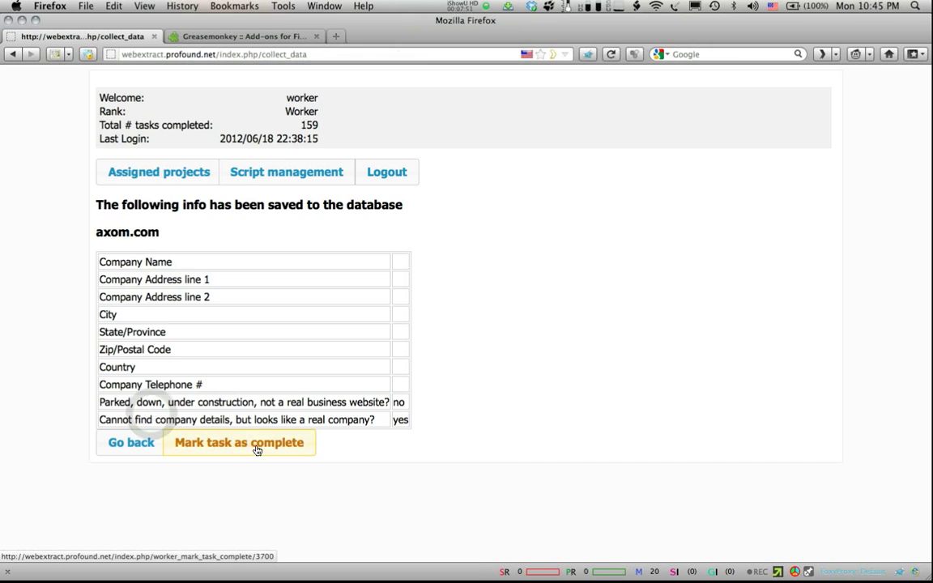
Step: Complete the axom.com task and open the astelco.com contact page
click(256, 447)
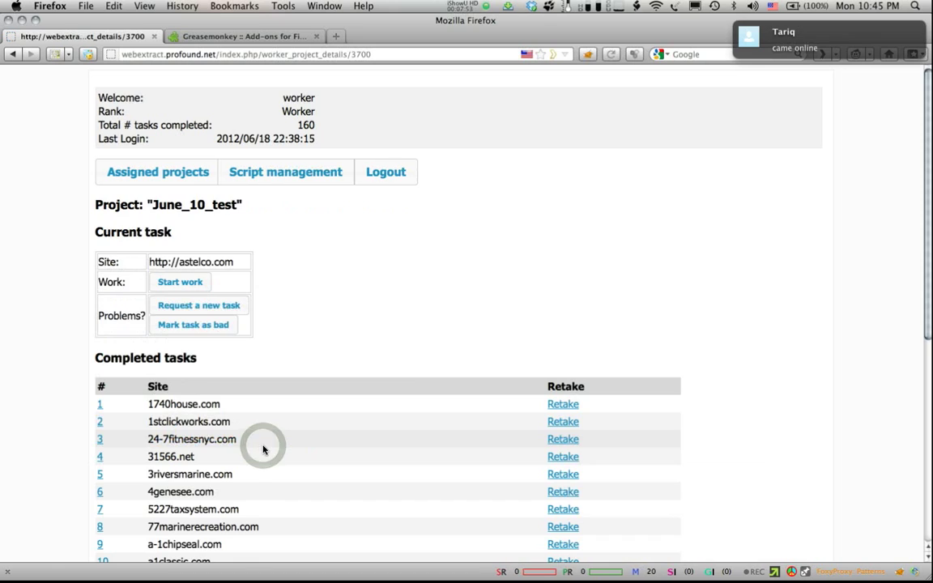
click(180, 282)
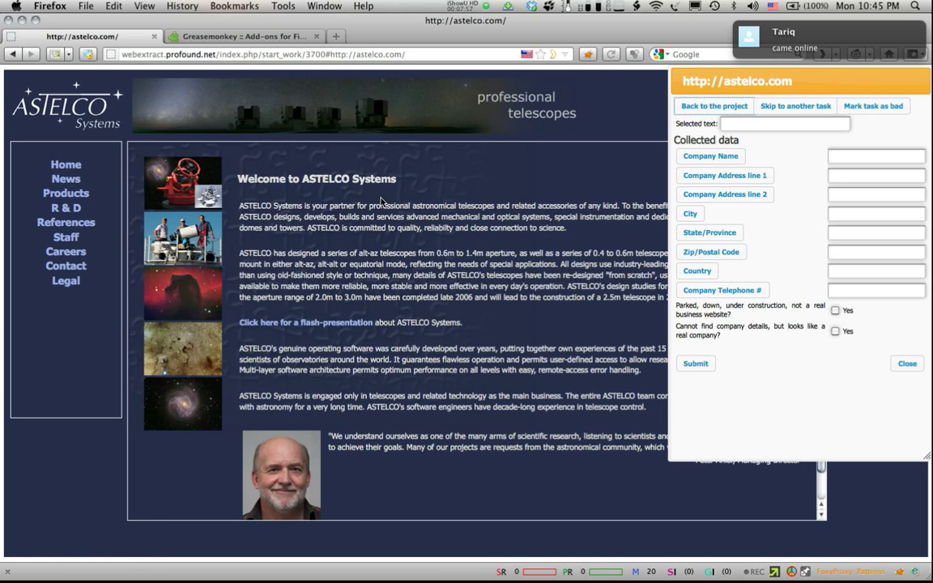
click(65, 266)
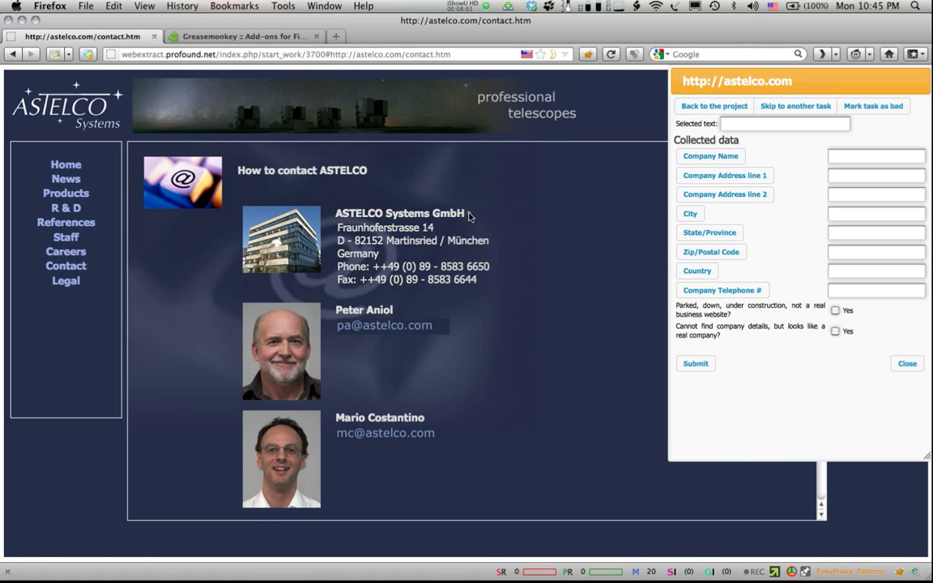
Step: Capture ASTELCO Systems GmbH, Fraunhoferstrasse 14 and Martinsried as company name, address line 1 and city
drag(468, 216, 342, 214)
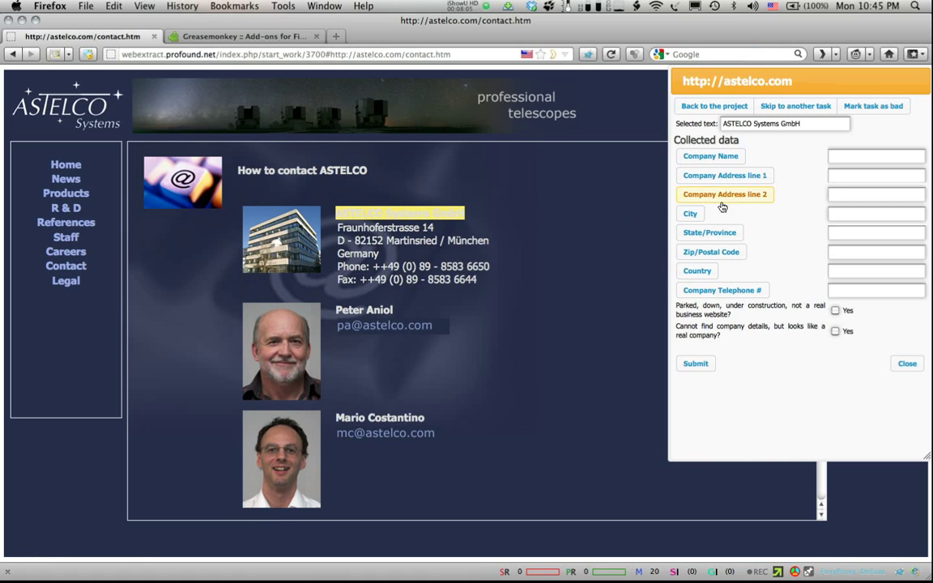
click(709, 156)
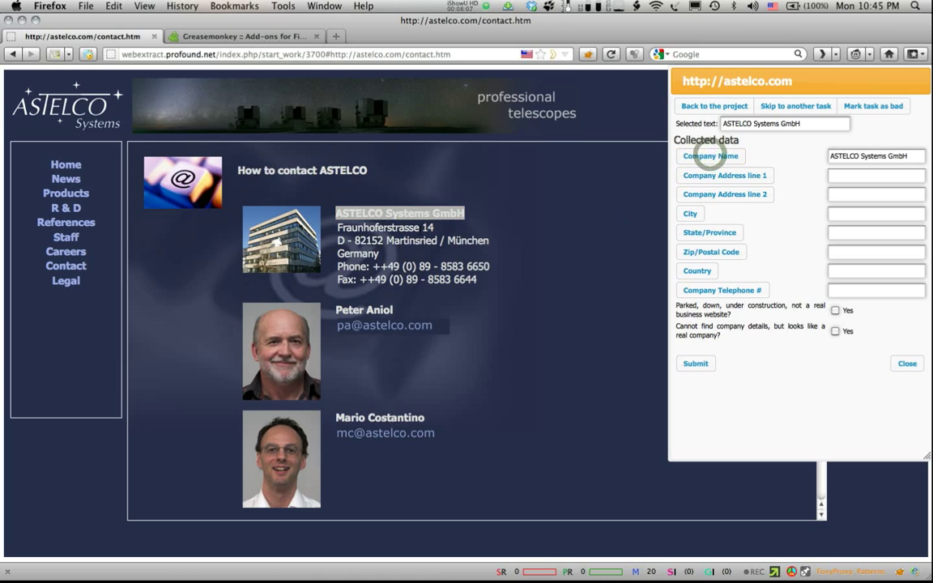
drag(433, 228, 337, 227)
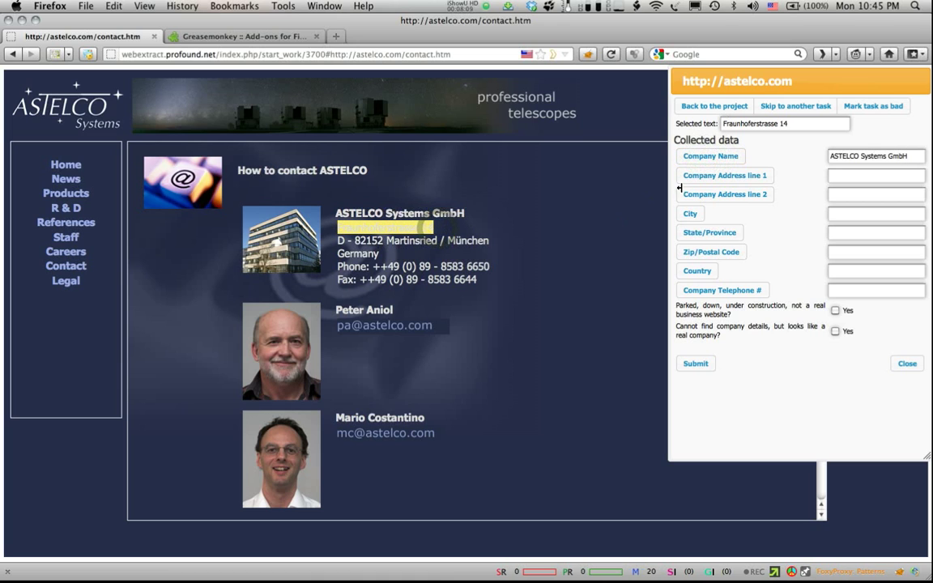
click(725, 176)
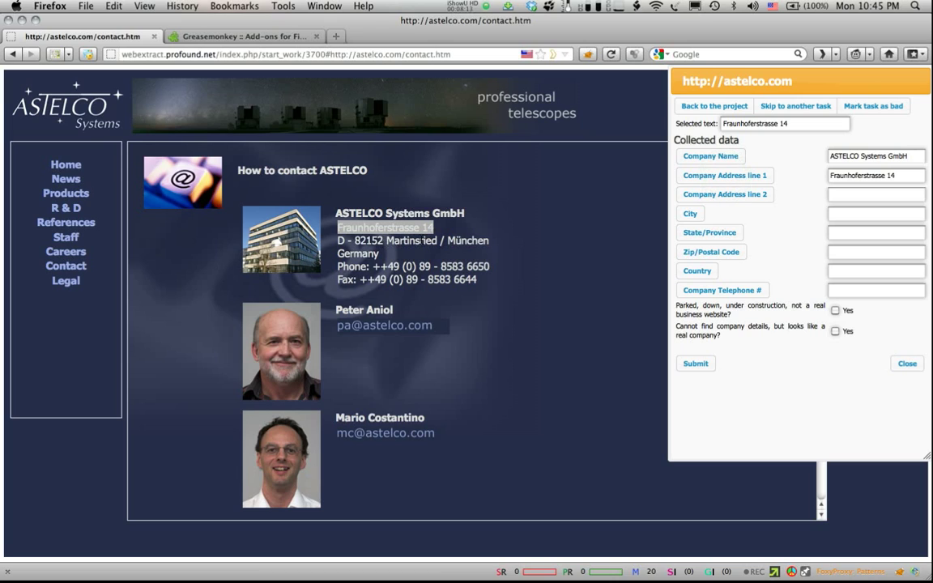
double_click(405, 241)
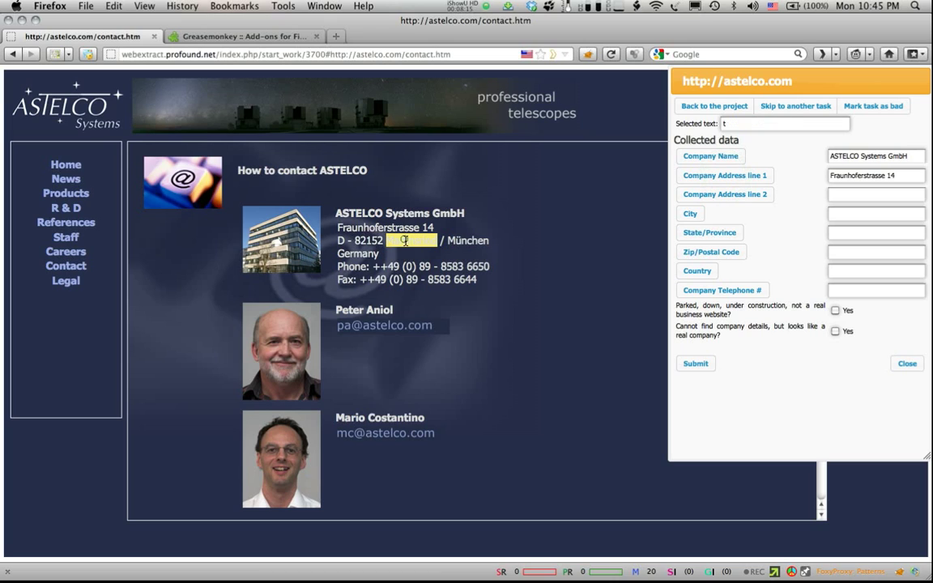
click(691, 214)
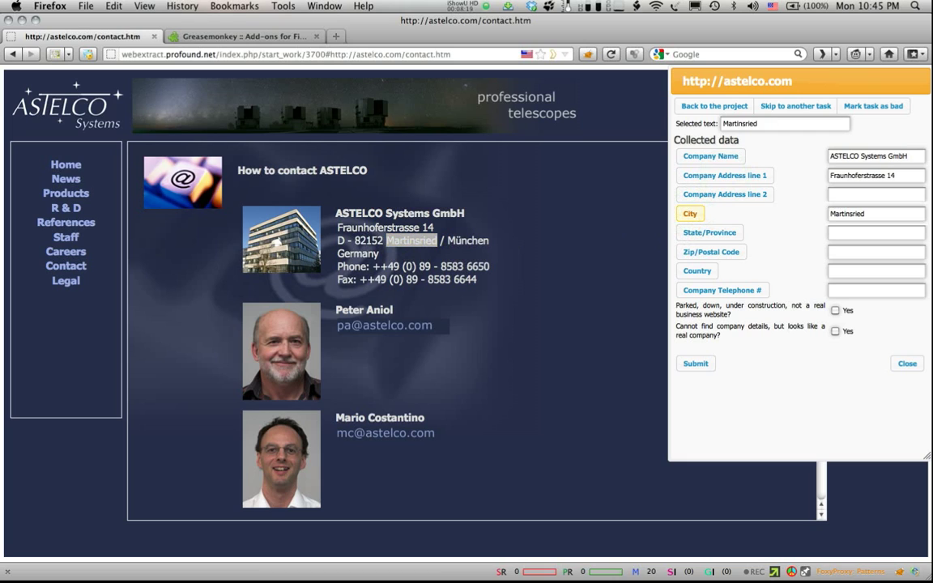
Step: Capture München, D - 82152, Germany and the phone number as state, postcode, country and telephone
double_click(465, 240)
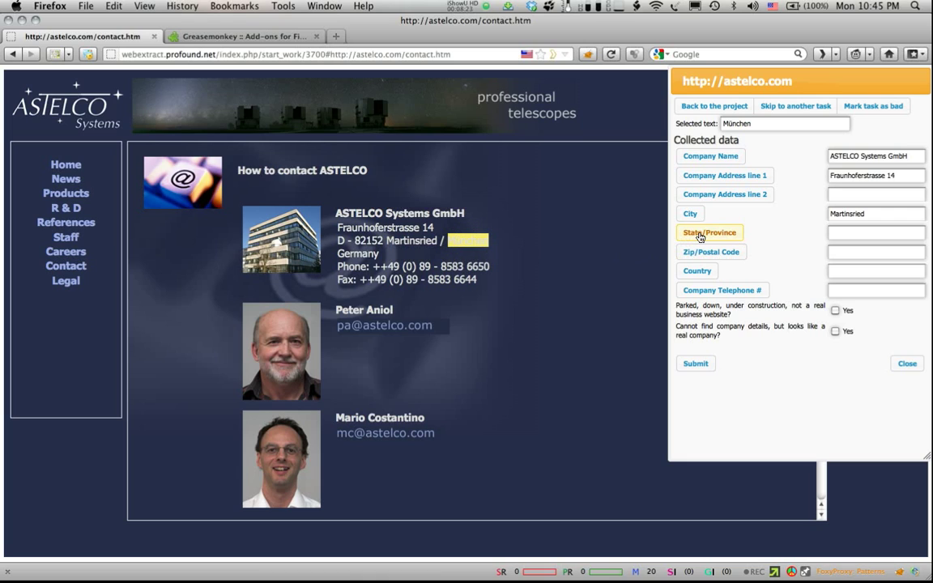
click(701, 235)
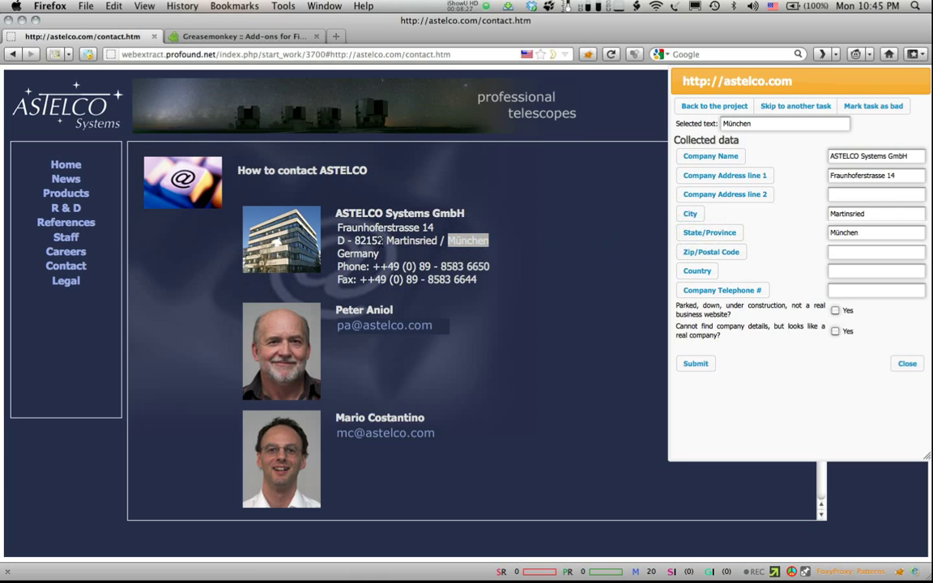
drag(383, 241, 337, 243)
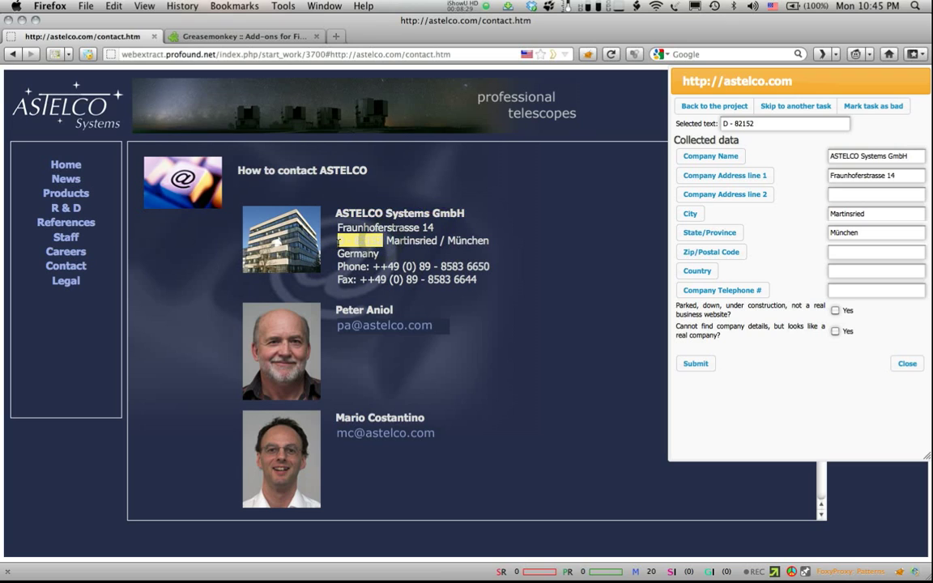
click(708, 253)
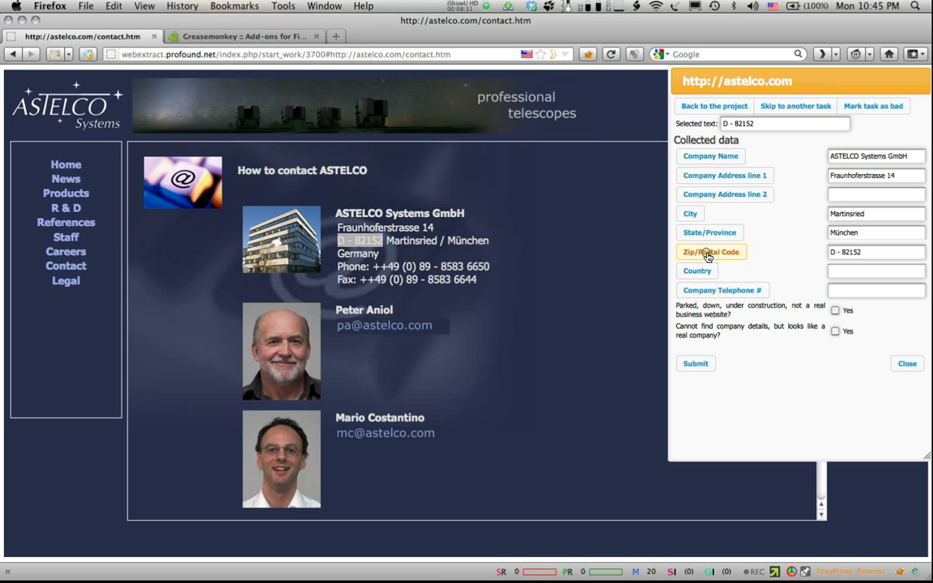
double_click(352, 254)
click(698, 270)
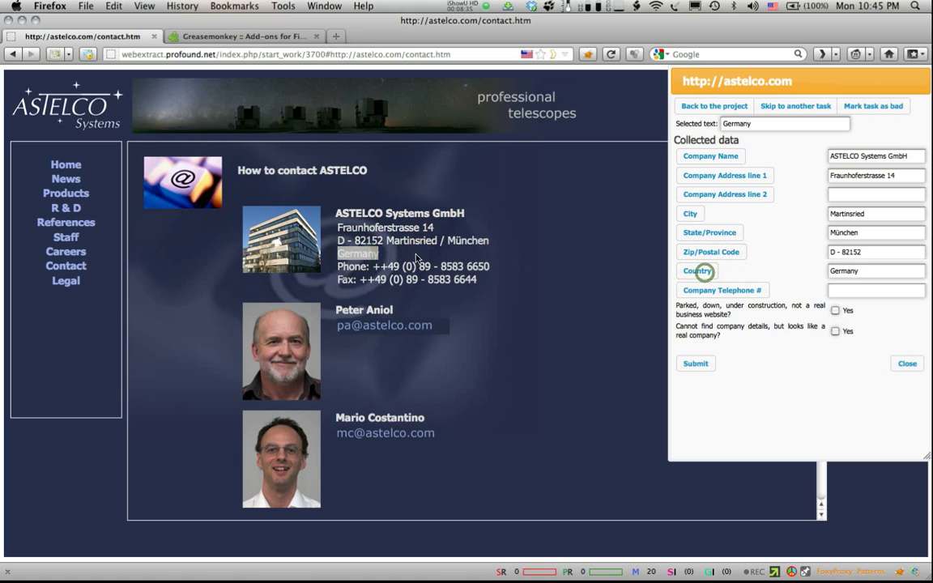
drag(497, 266, 373, 267)
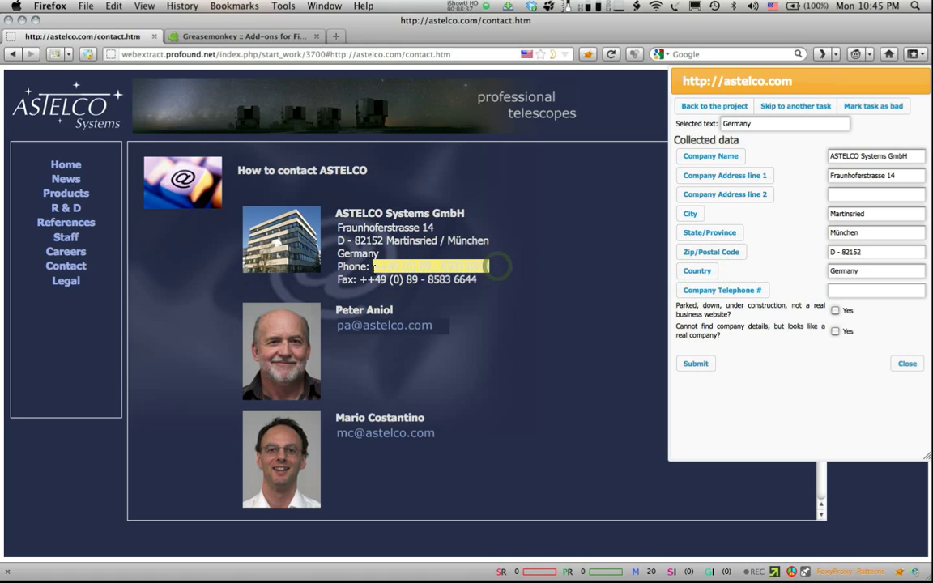
click(722, 292)
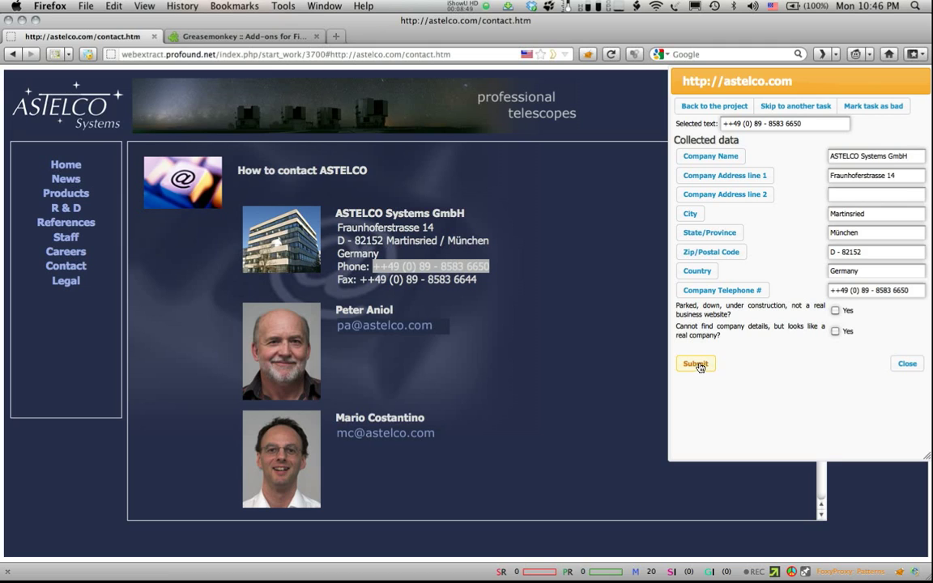
Step: Submit and complete the astelco.com task, starting the attuneddental.com task
click(699, 365)
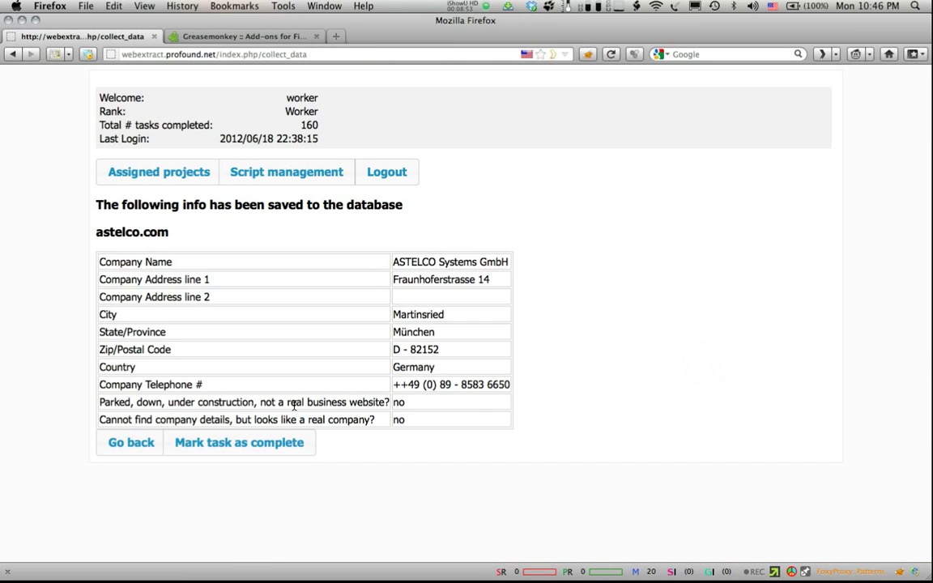
click(241, 441)
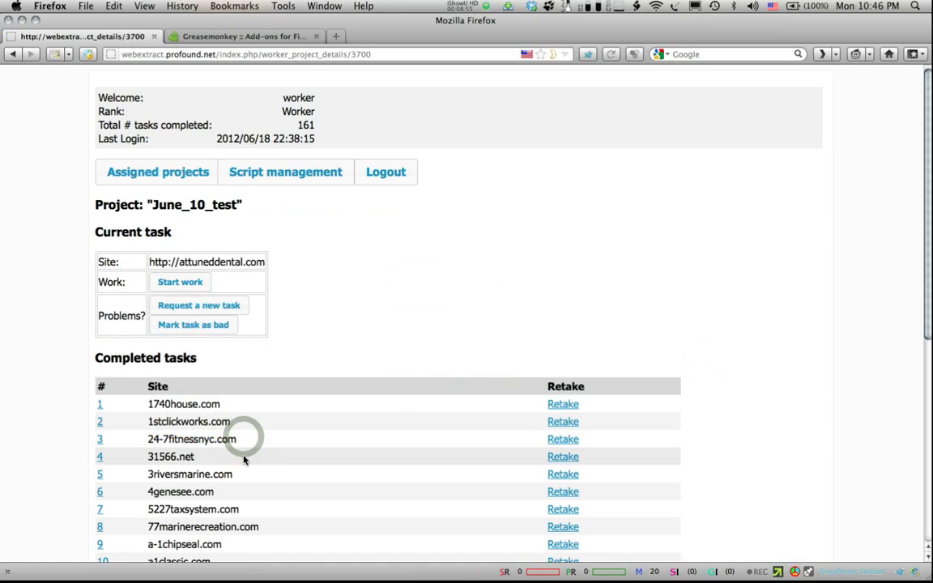
click(179, 281)
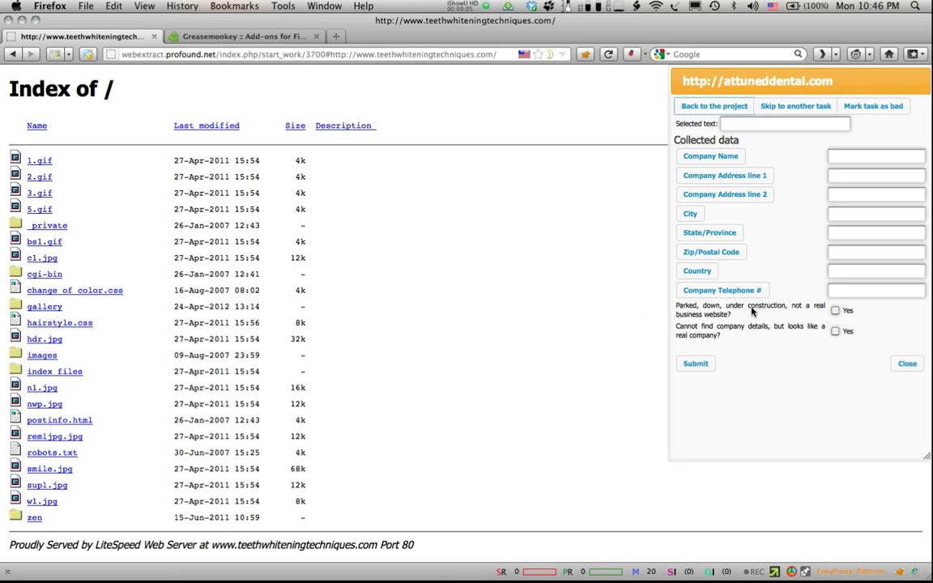
Step: Flag attuneddental.com as parked/down, save it and mark it complete
click(835, 310)
click(697, 365)
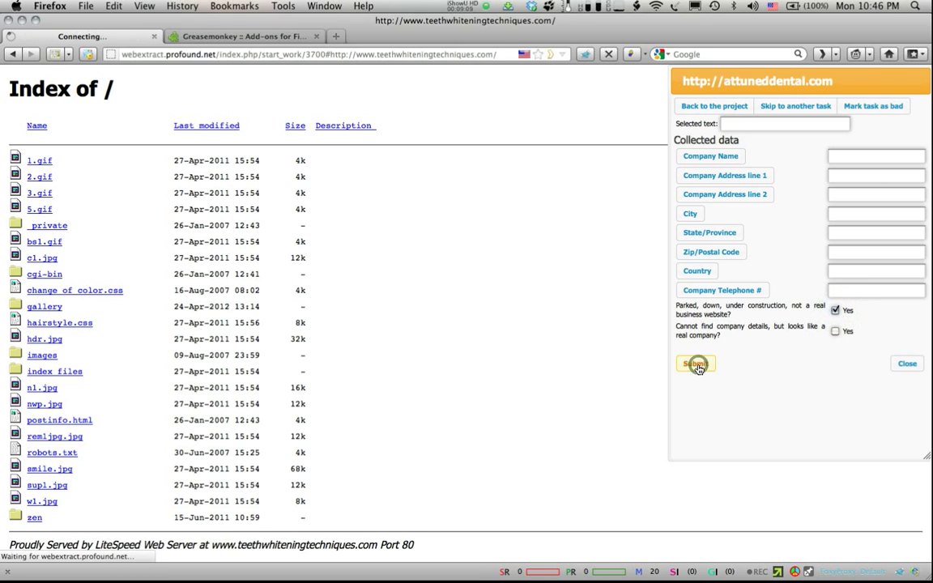
click(217, 445)
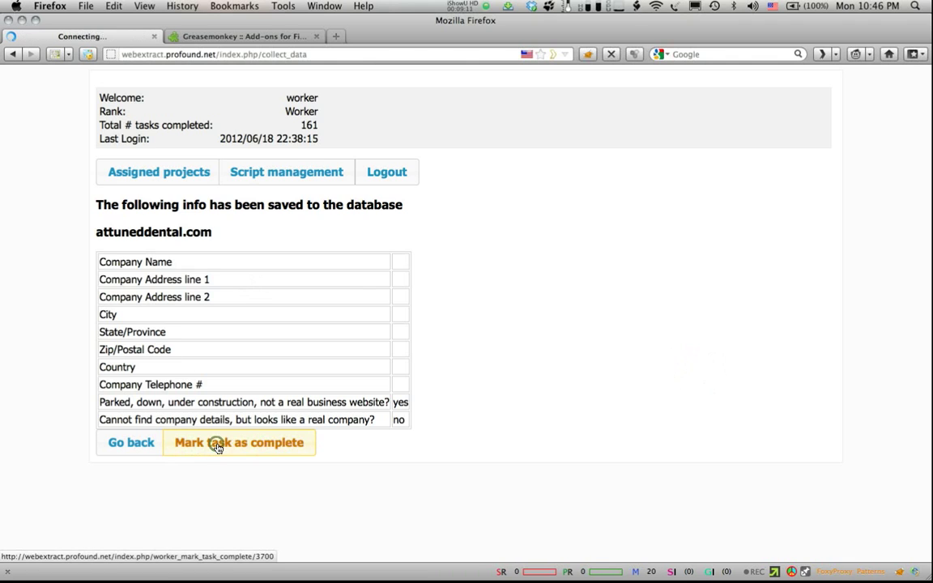
click(179, 283)
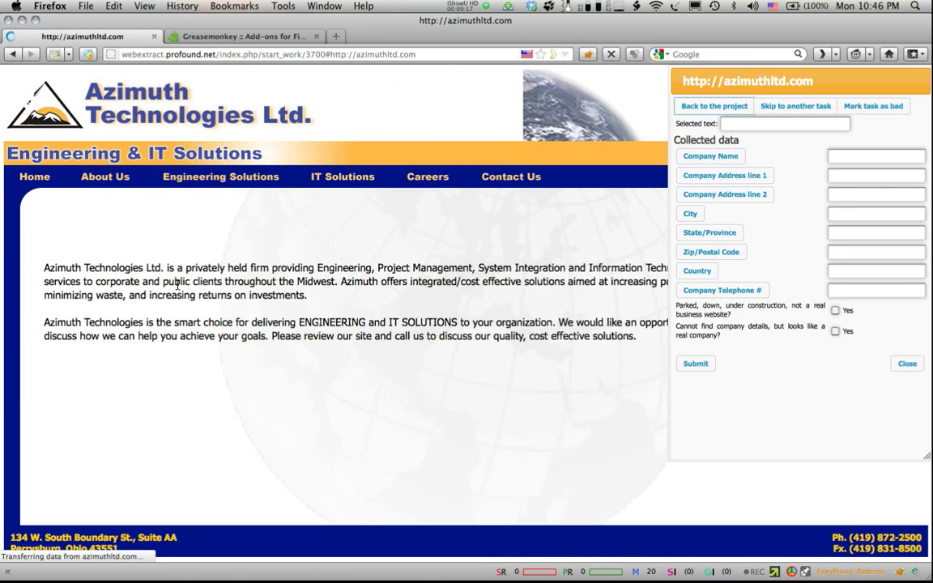
Step: From the contact page footer, capture the street address and Suite AA as address lines 1 and 2
click(495, 179)
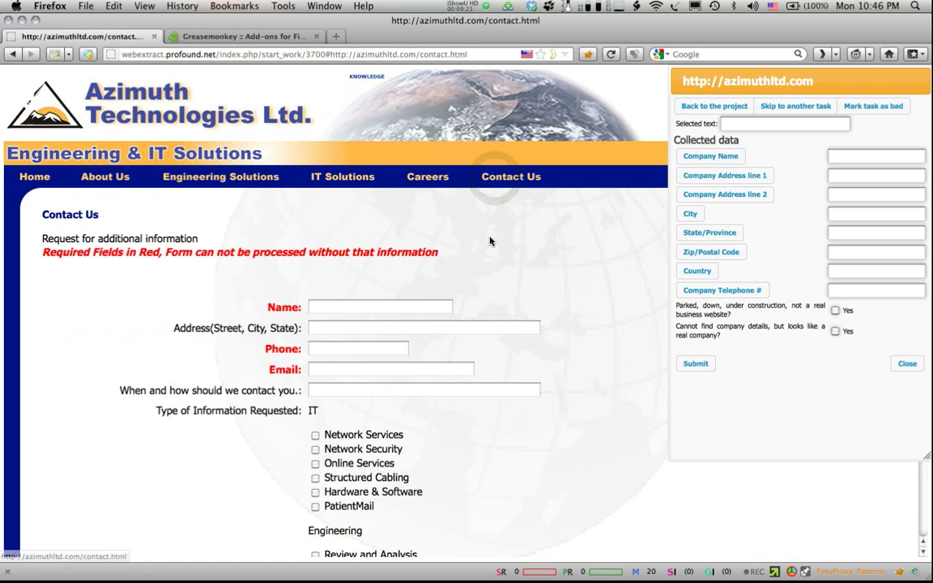
scroll(490, 246, down, 5)
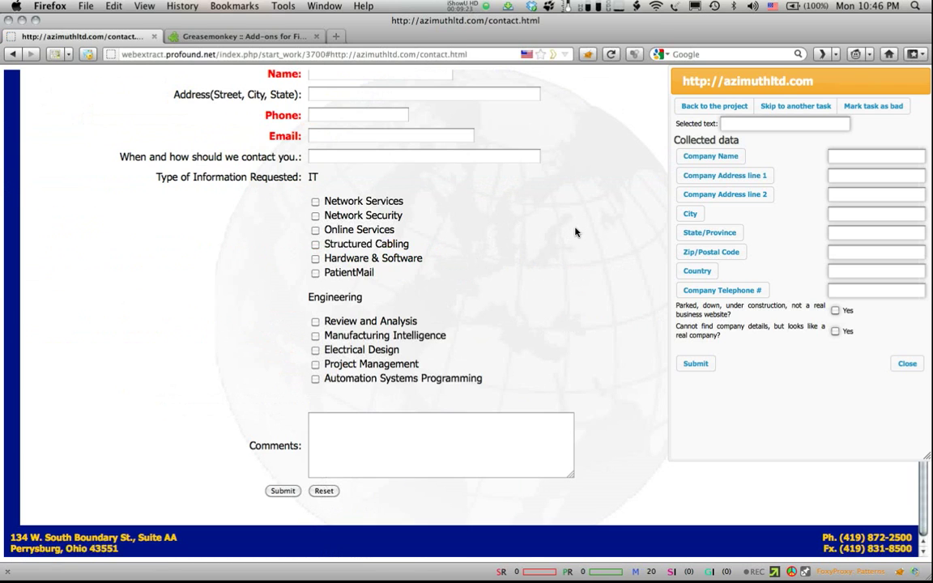
scroll(576, 233, up, 5)
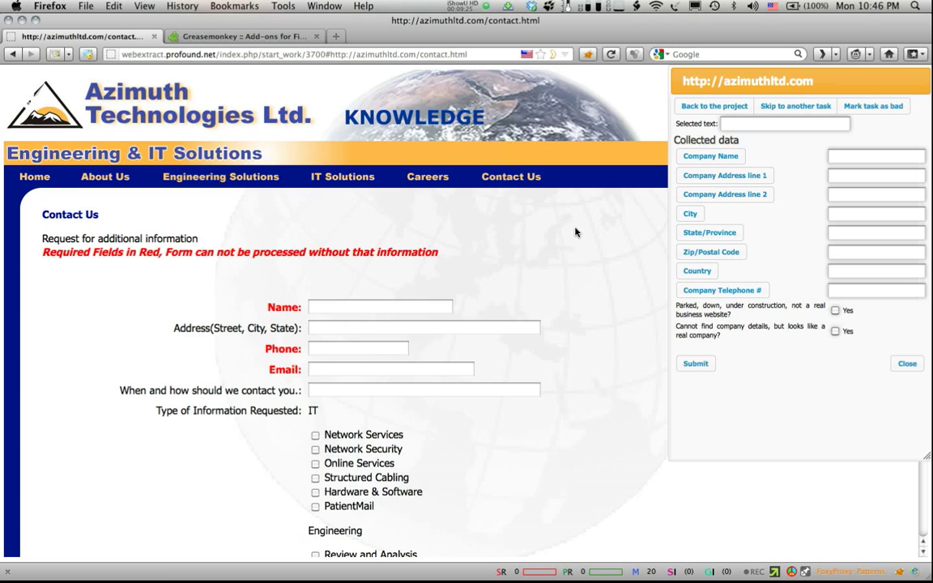
scroll(575, 233, down, 5)
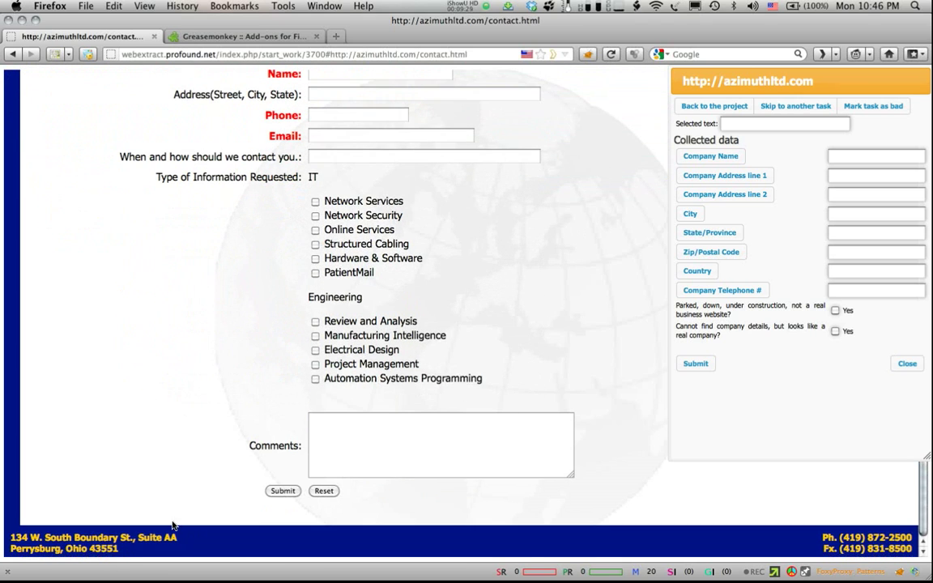
drag(127, 537, 11, 543)
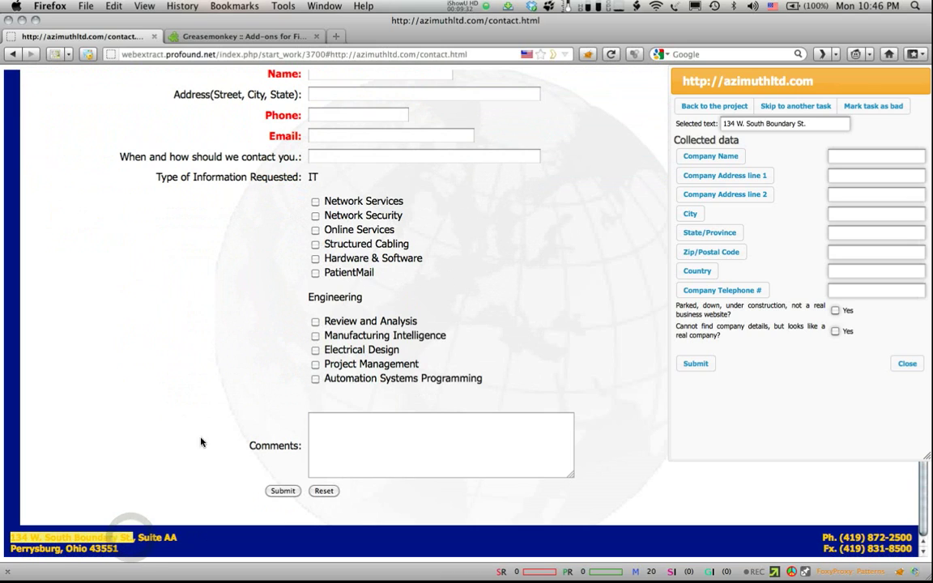
click(710, 176)
drag(137, 537, 173, 537)
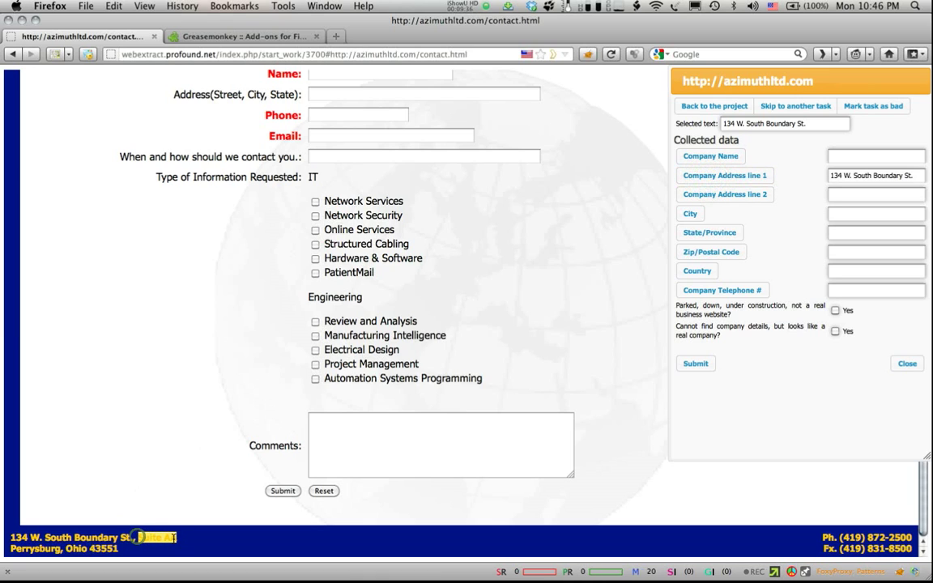
click(720, 195)
drag(10, 548, 60, 549)
click(689, 213)
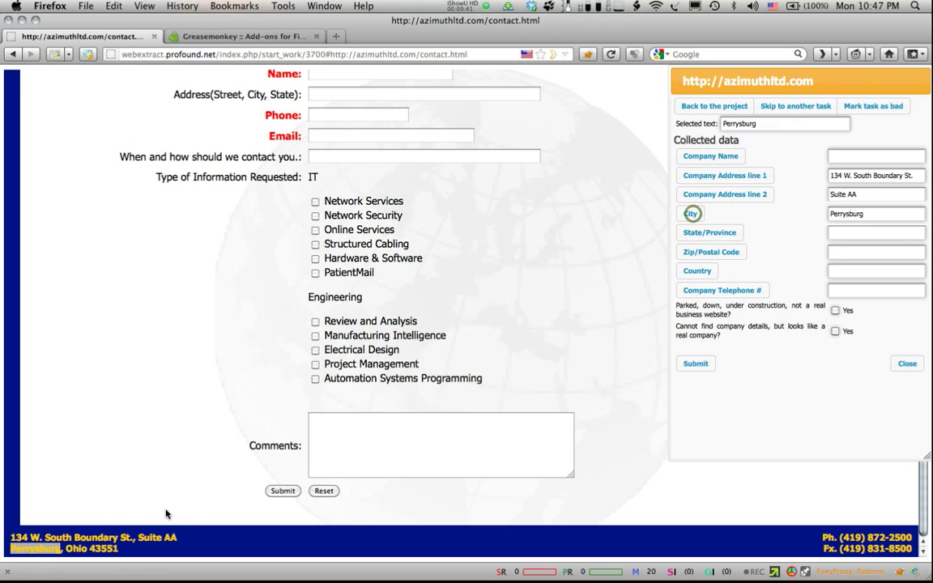
double_click(76, 548)
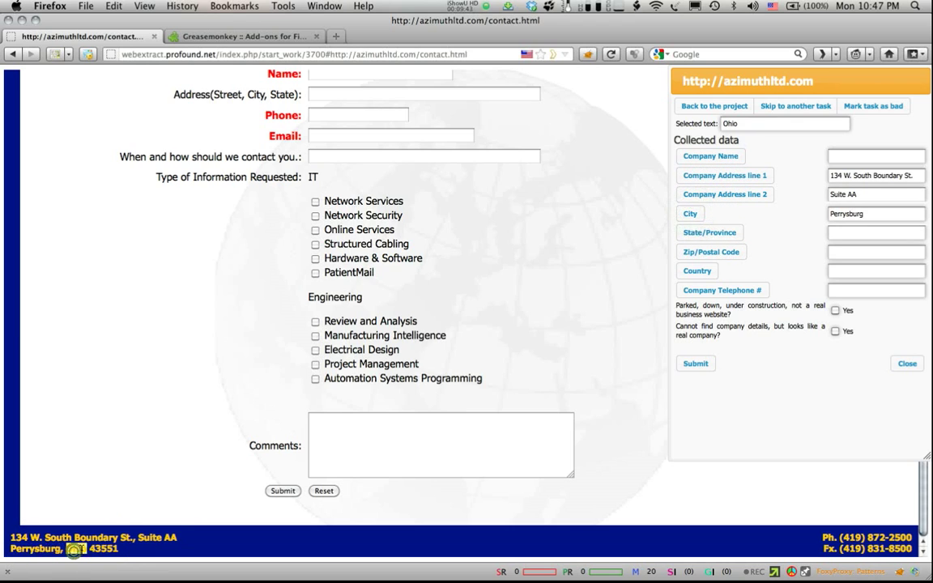
click(686, 234)
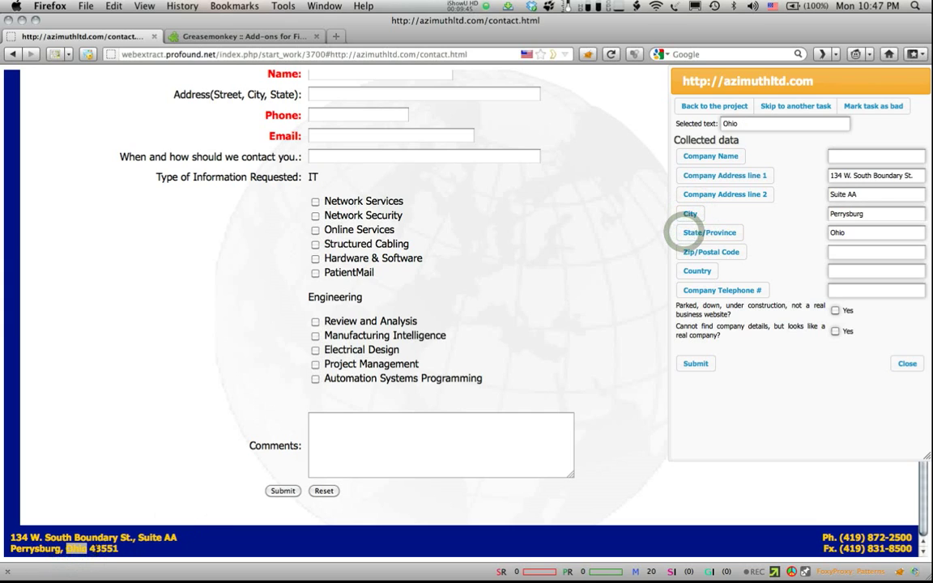
double_click(94, 549)
click(713, 250)
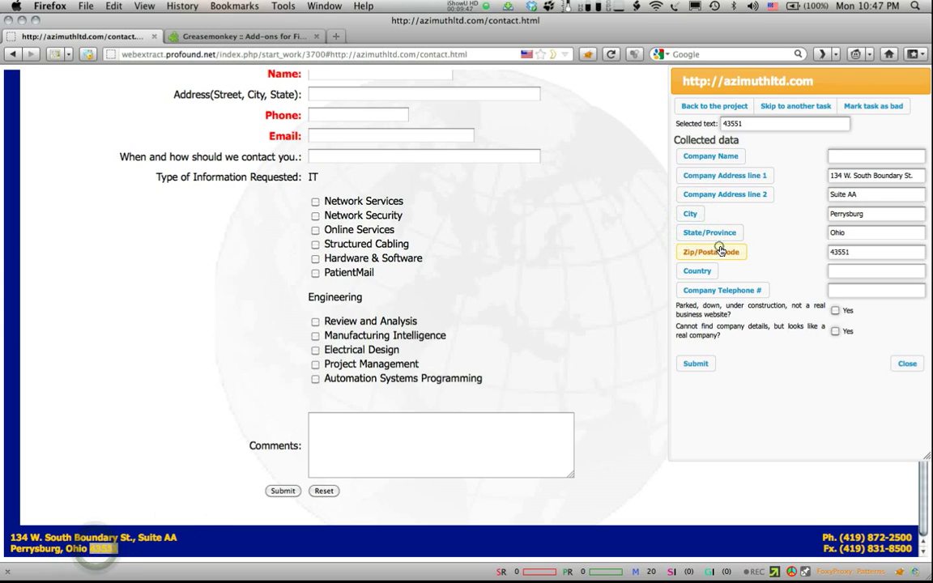
drag(913, 537, 840, 538)
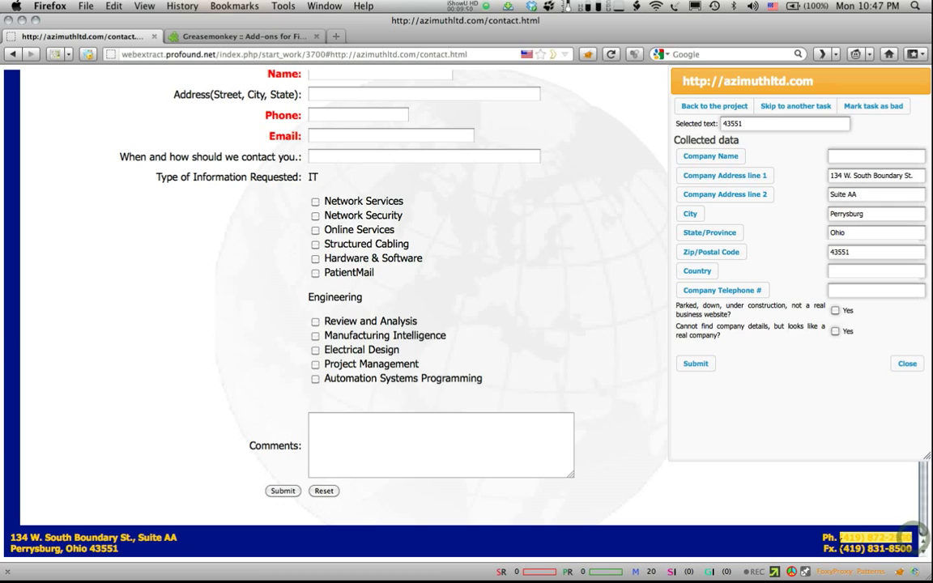
click(716, 291)
Step: Take Azimuth Technologies Ltd from the home page as company name, then submit and complete the task
scroll(548, 339, up, 5)
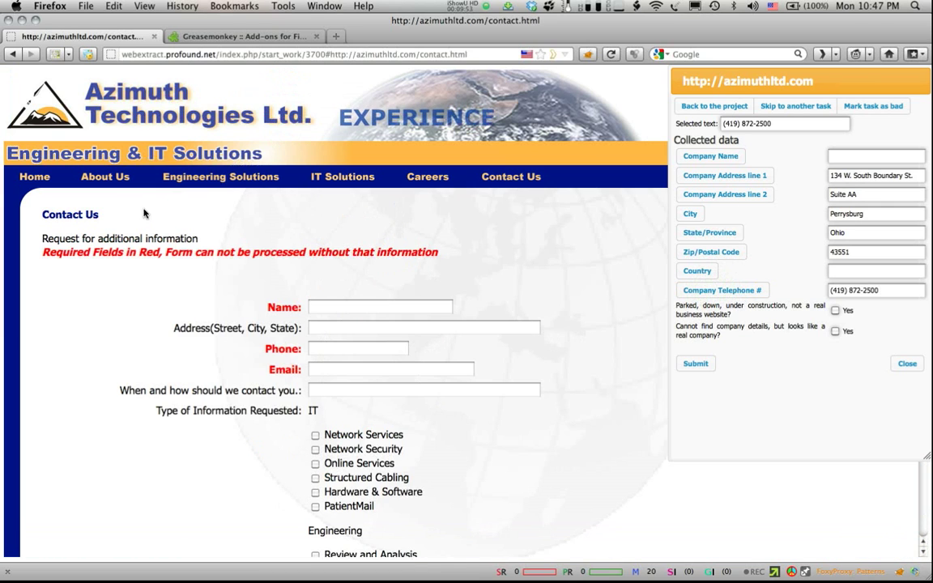
click(34, 176)
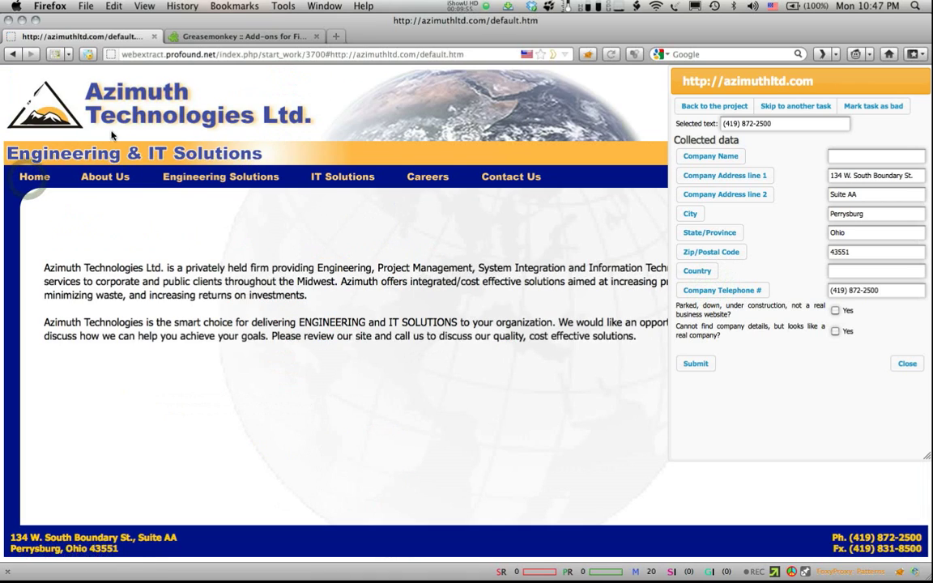
drag(44, 266, 162, 268)
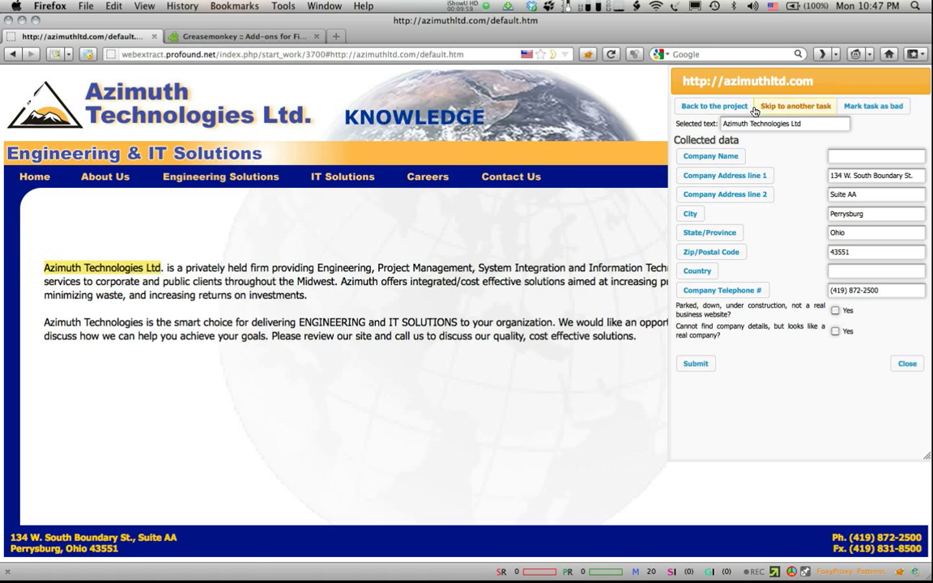
click(716, 157)
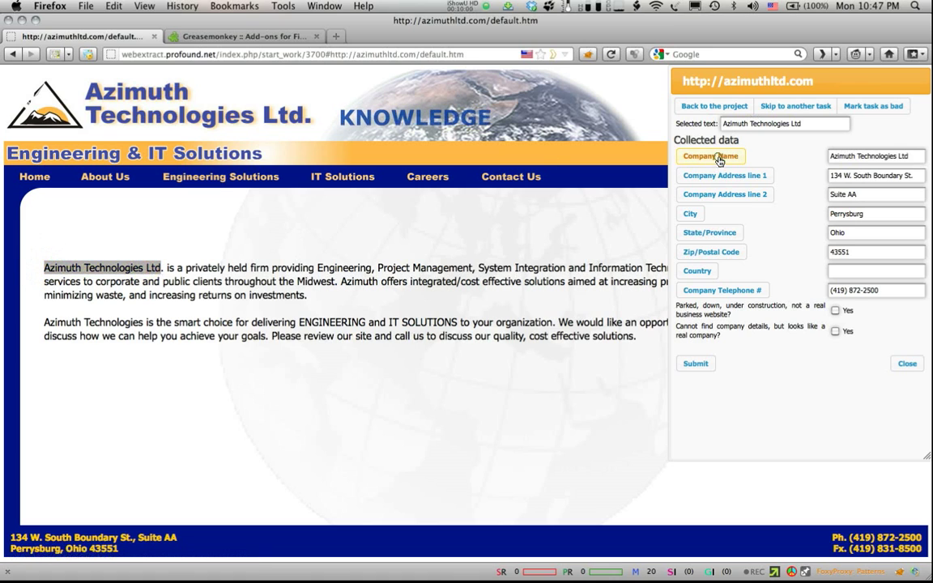
click(697, 365)
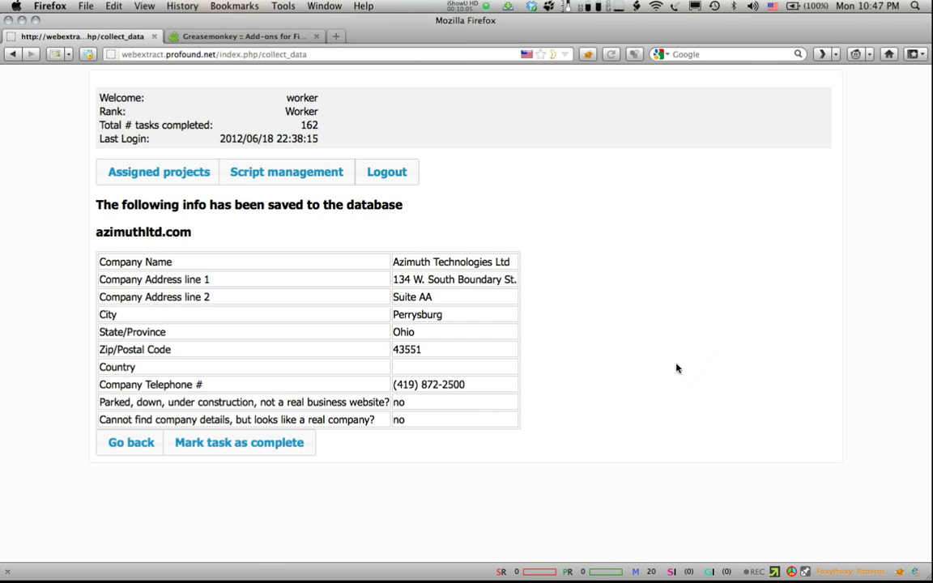
click(247, 445)
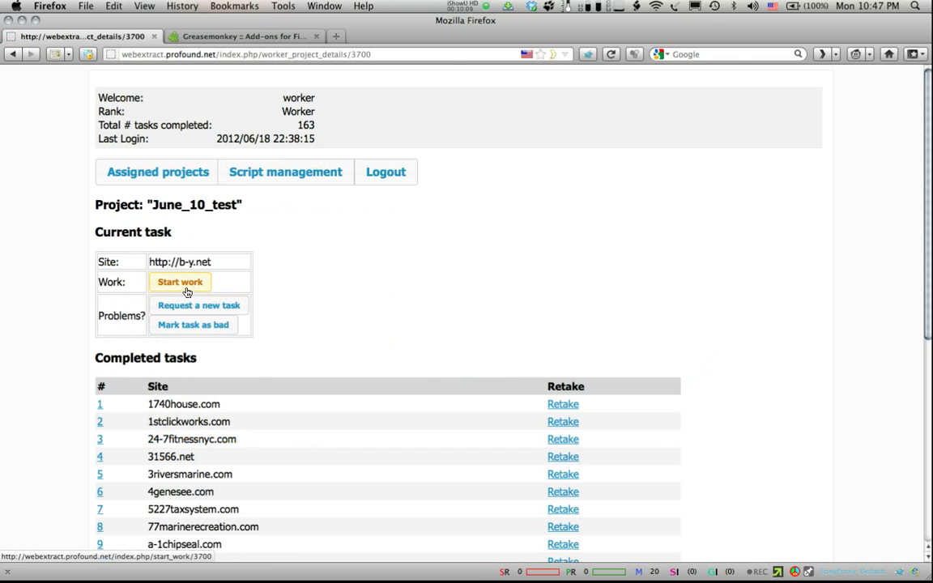
click(183, 283)
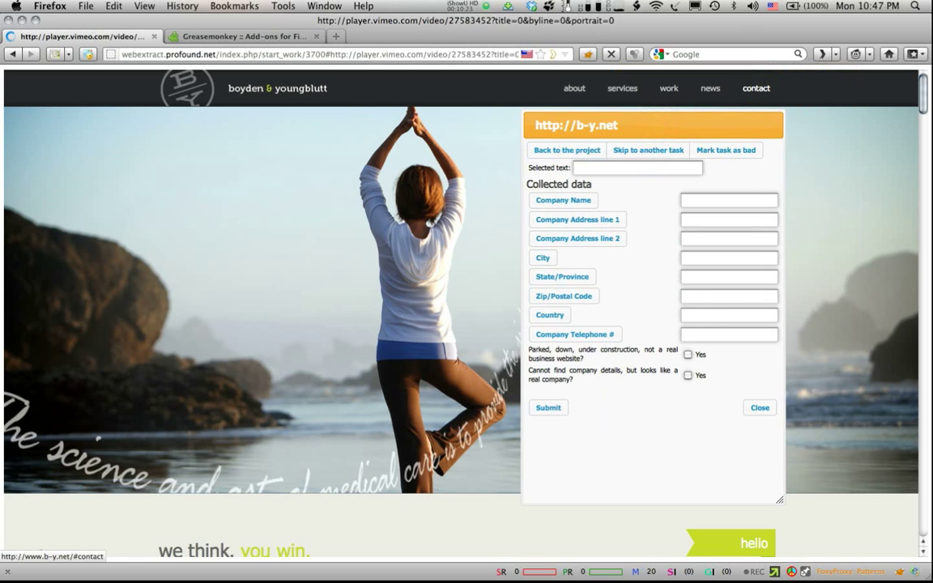
Step: In b-y.net's contact section, move the data panel aside and capture Boyden & Youngblutt as company name
click(762, 90)
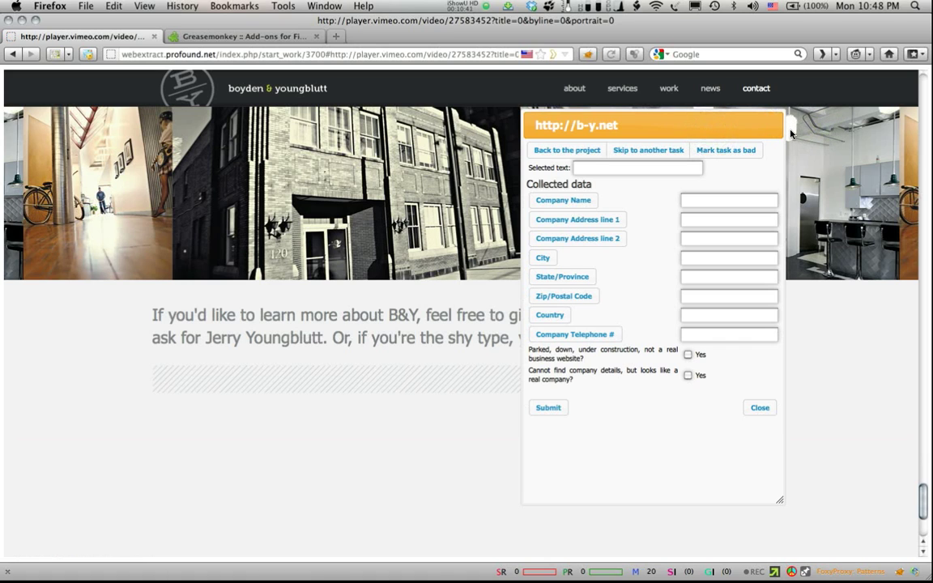
drag(757, 129, 372, 140)
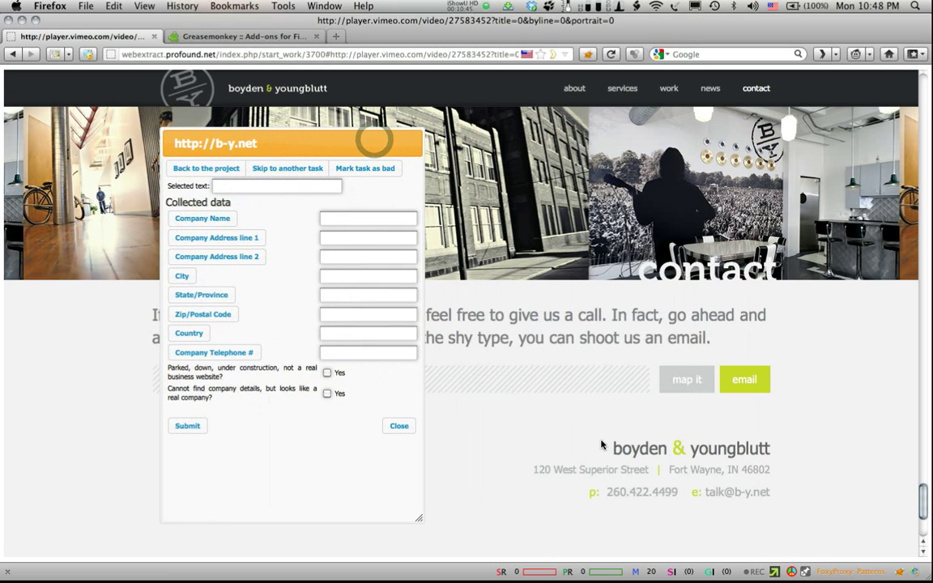
drag(612, 450, 768, 453)
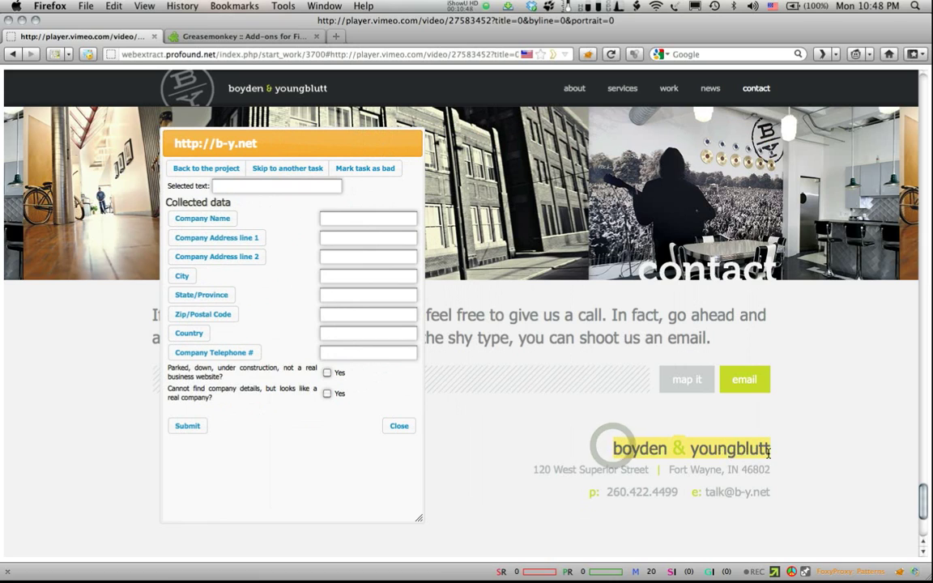
click(193, 220)
click(534, 468)
drag(534, 468, 648, 469)
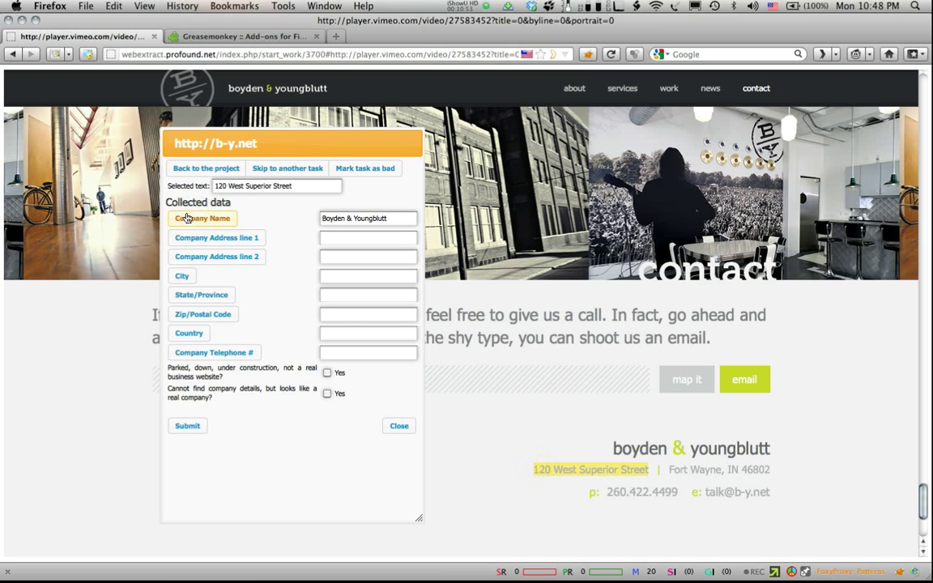
click(192, 236)
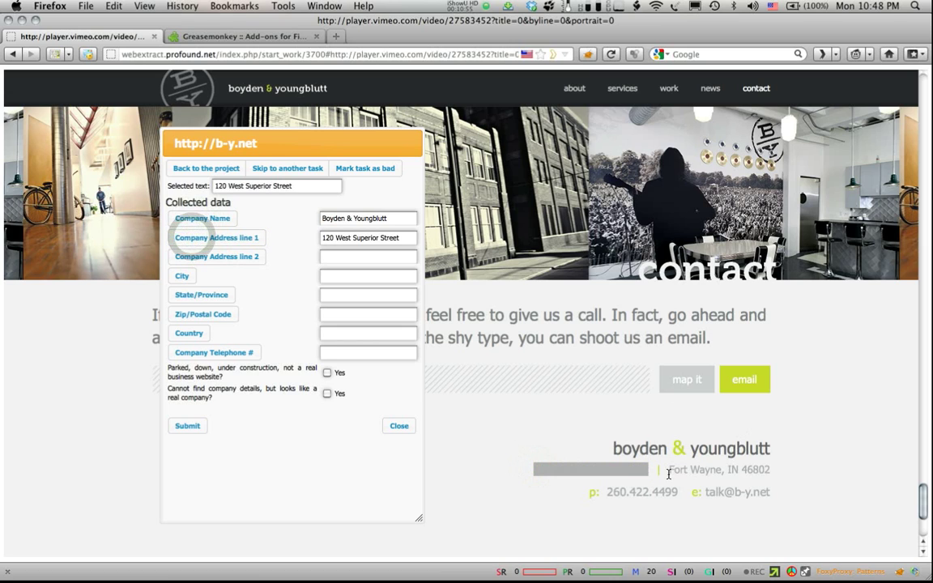
drag(668, 470, 721, 470)
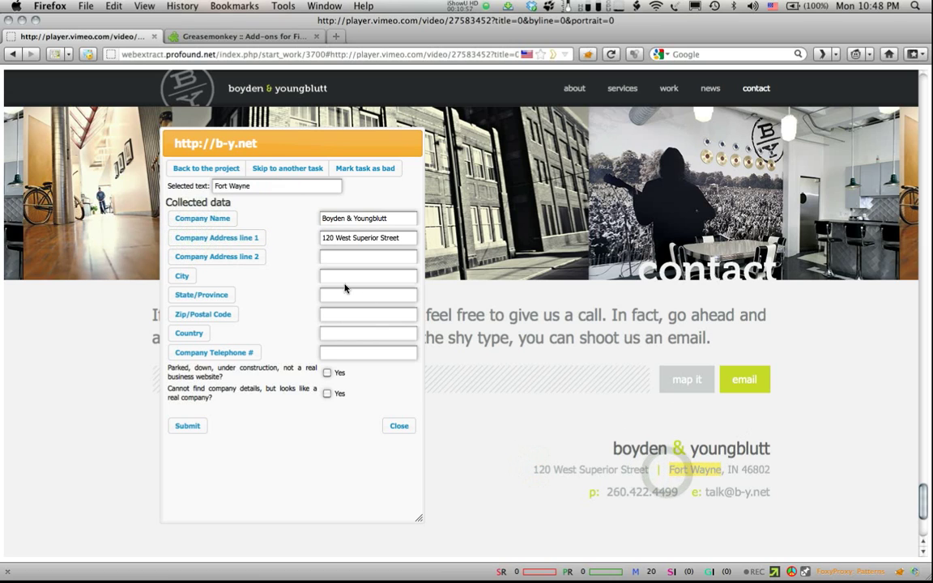
click(180, 278)
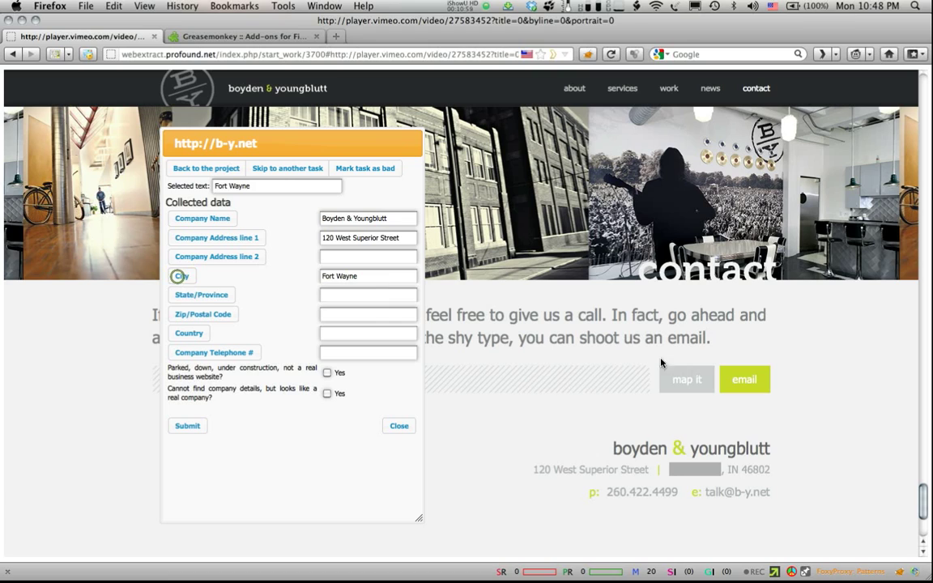
double_click(731, 469)
click(202, 295)
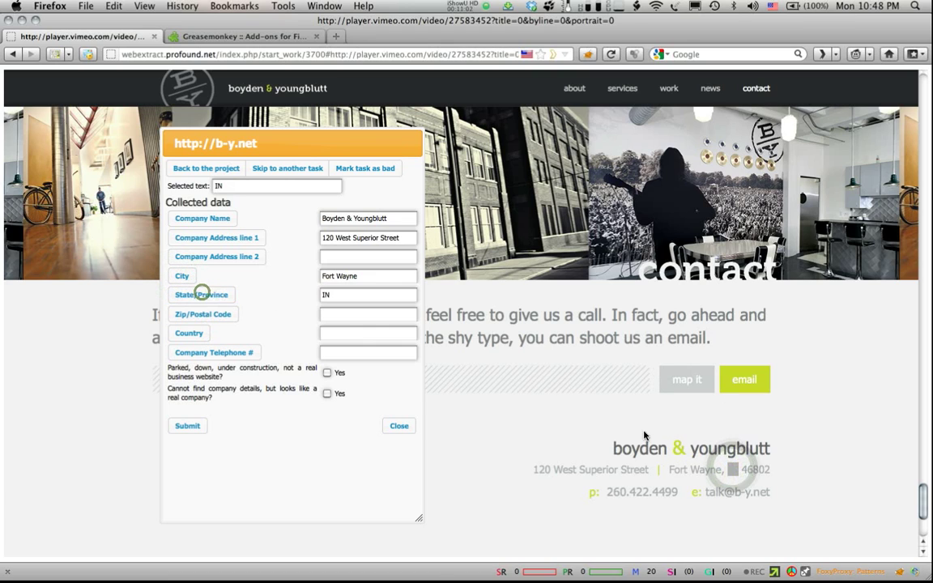
double_click(759, 470)
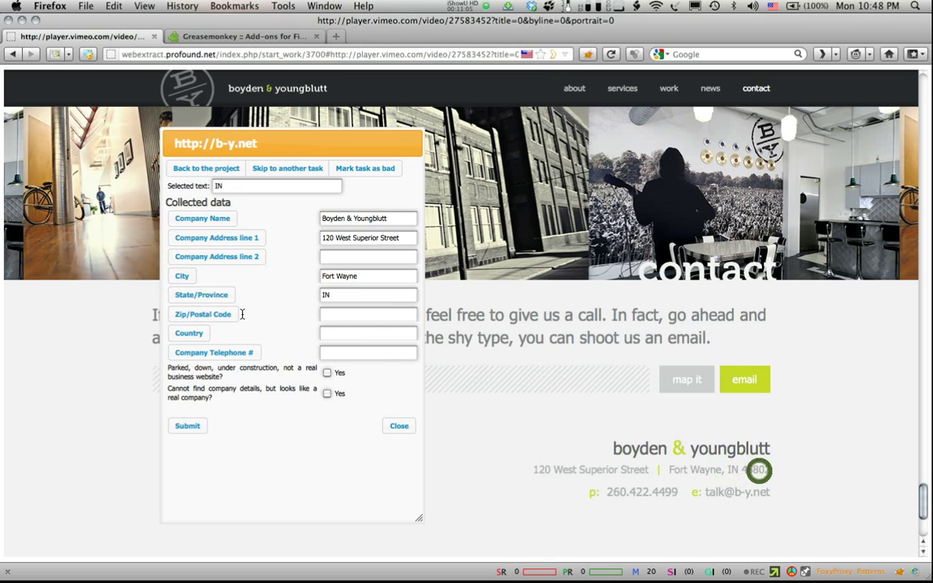
click(182, 317)
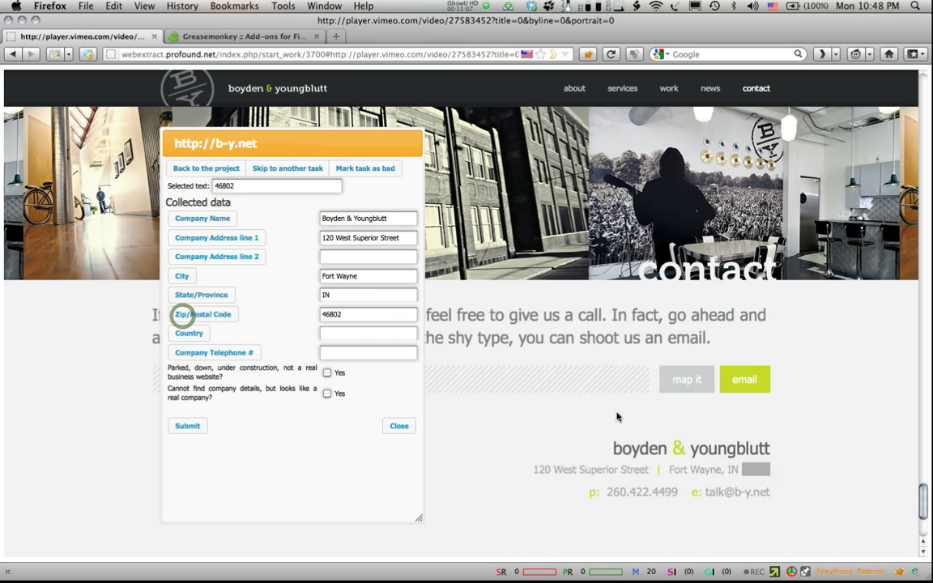
click(609, 494)
drag(609, 494, 678, 496)
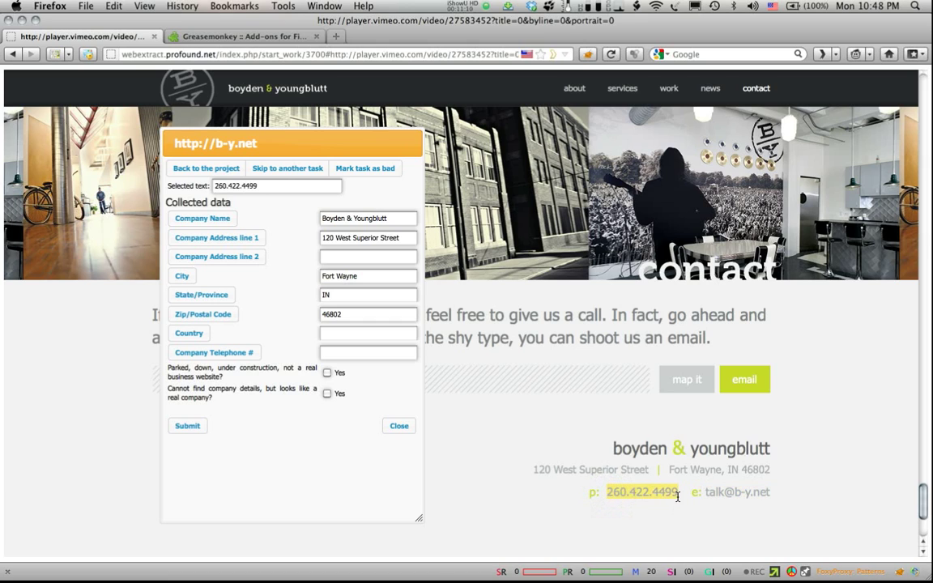
click(198, 357)
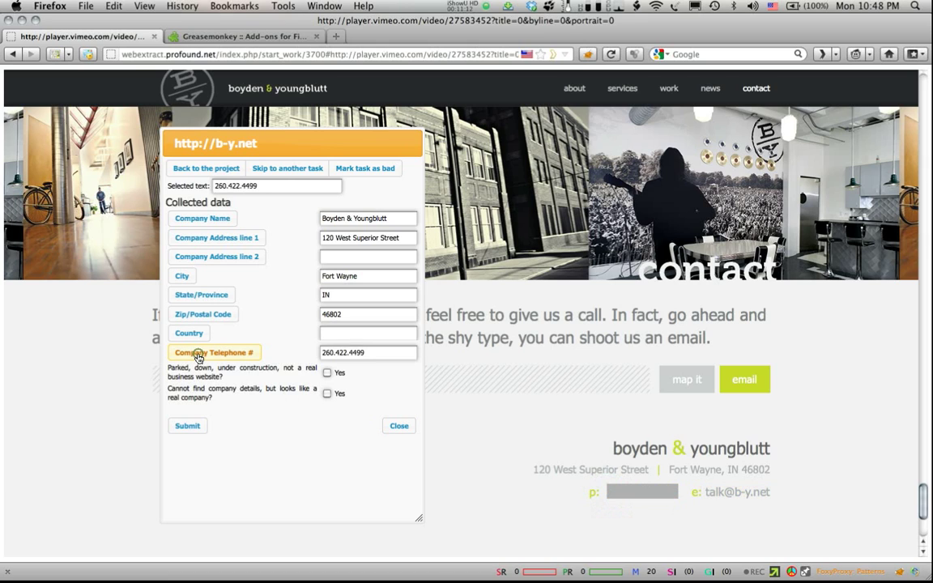
click(186, 427)
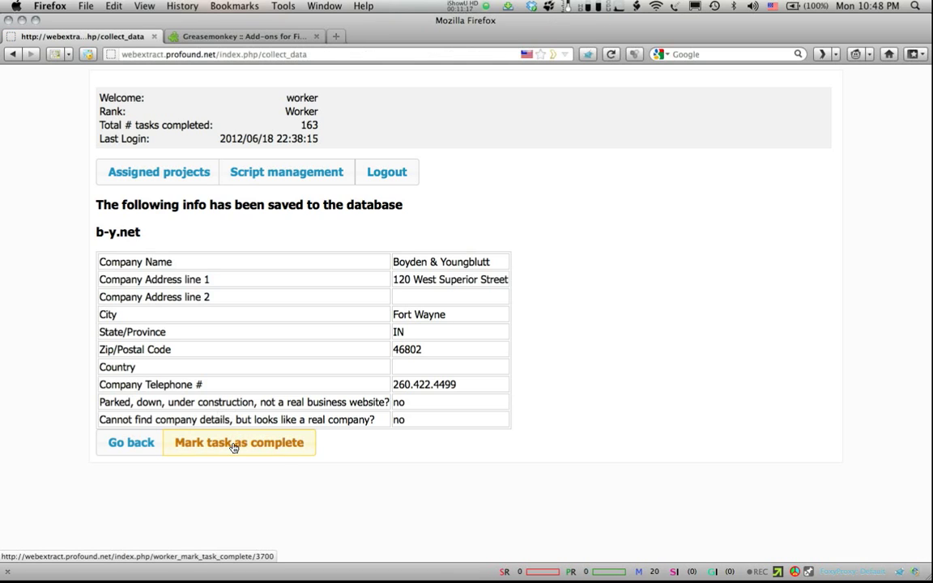
Step: Complete b-y.net, then submit badbobs17.com as parked/down and mark it complete
click(233, 446)
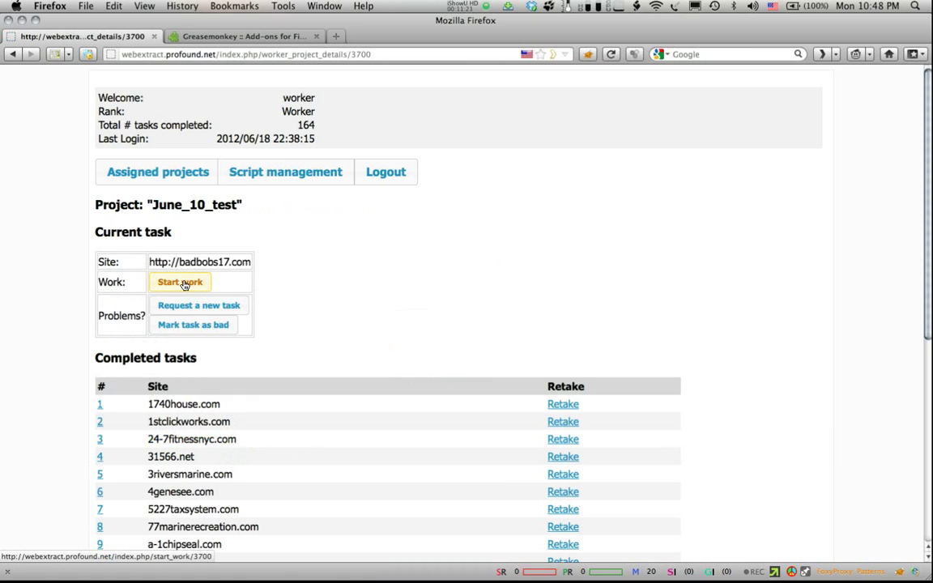
click(184, 284)
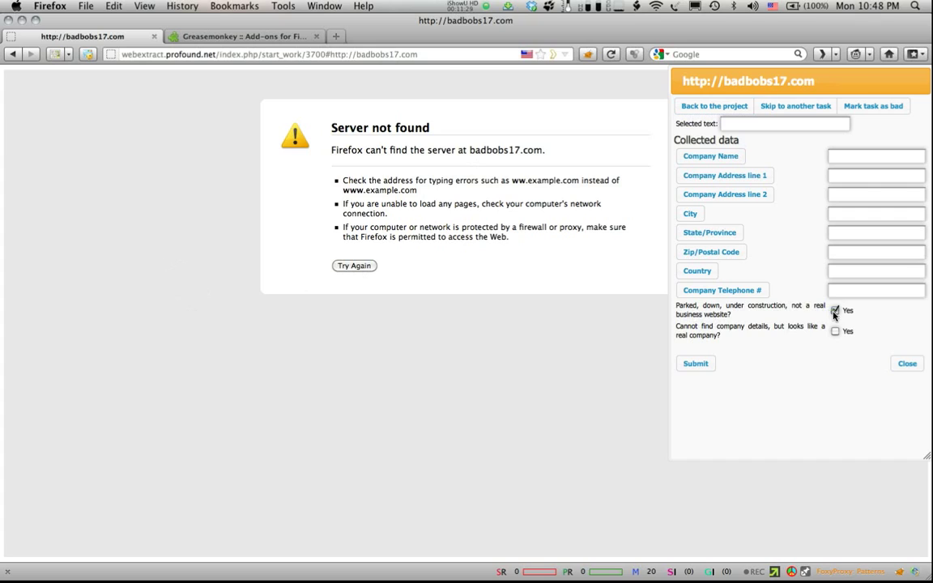
click(694, 364)
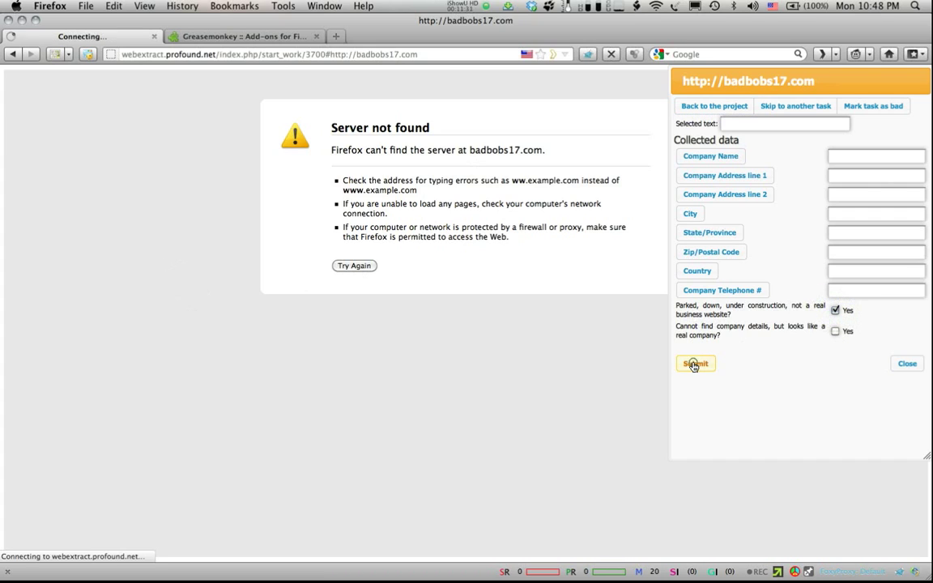
click(240, 442)
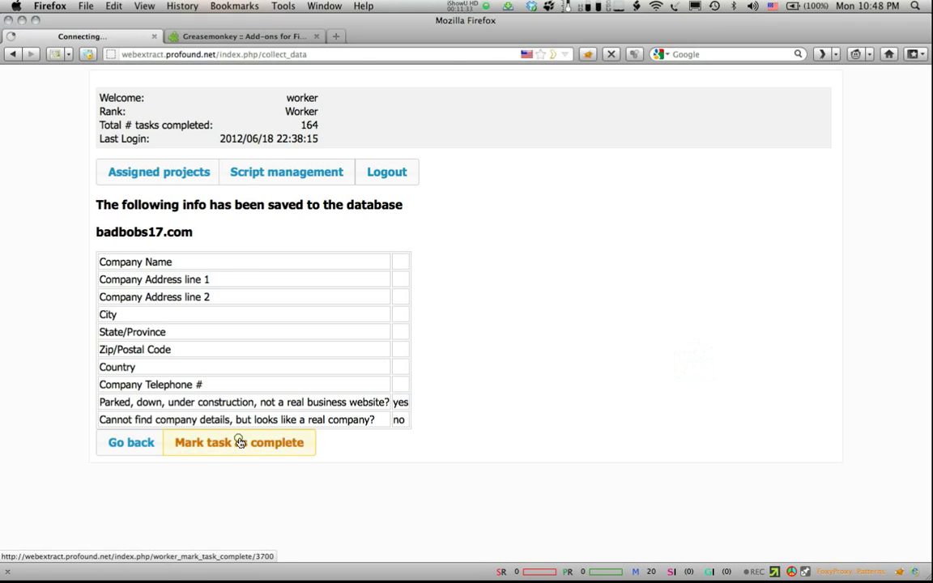
click(180, 282)
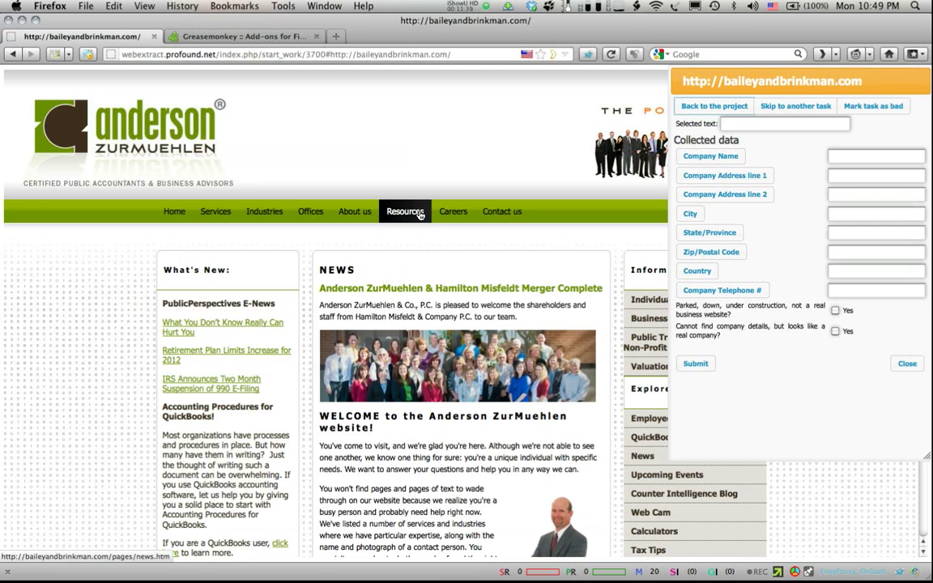
Step: Open baileyandbrinkman.com's Contact us page and scroll through the Anderson ZurMuehlen office locations
click(522, 217)
click(520, 215)
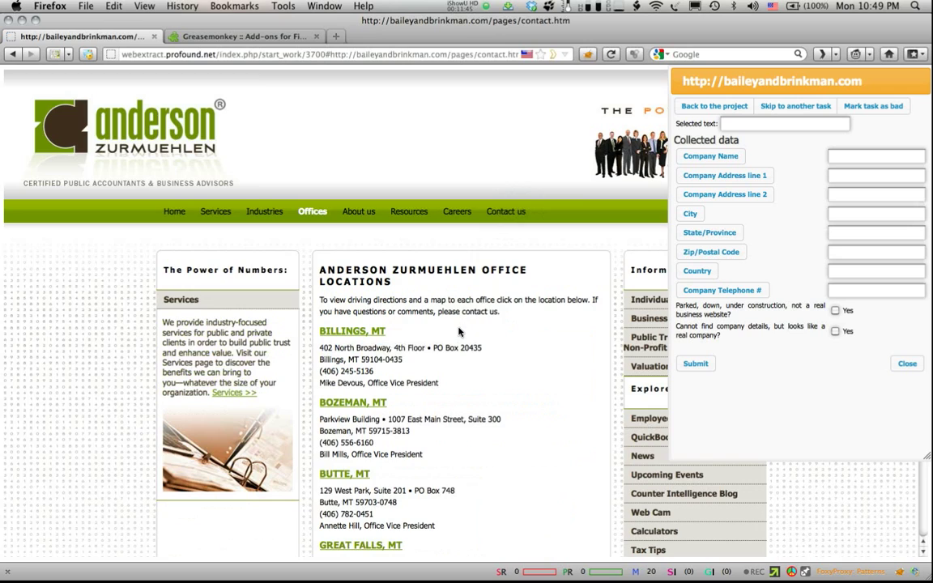
scroll(458, 331, down, 10)
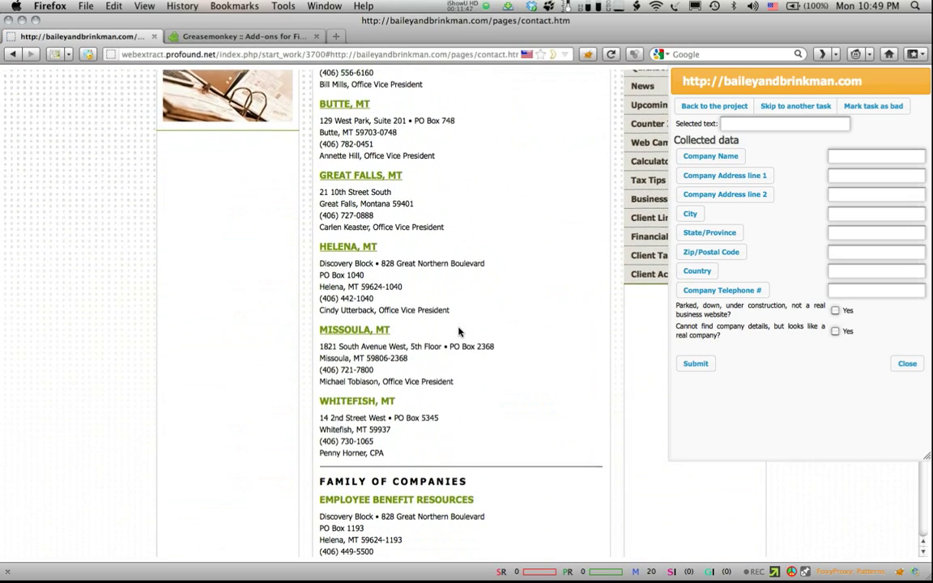
scroll(459, 332, down, 1)
scroll(458, 331, down, 5)
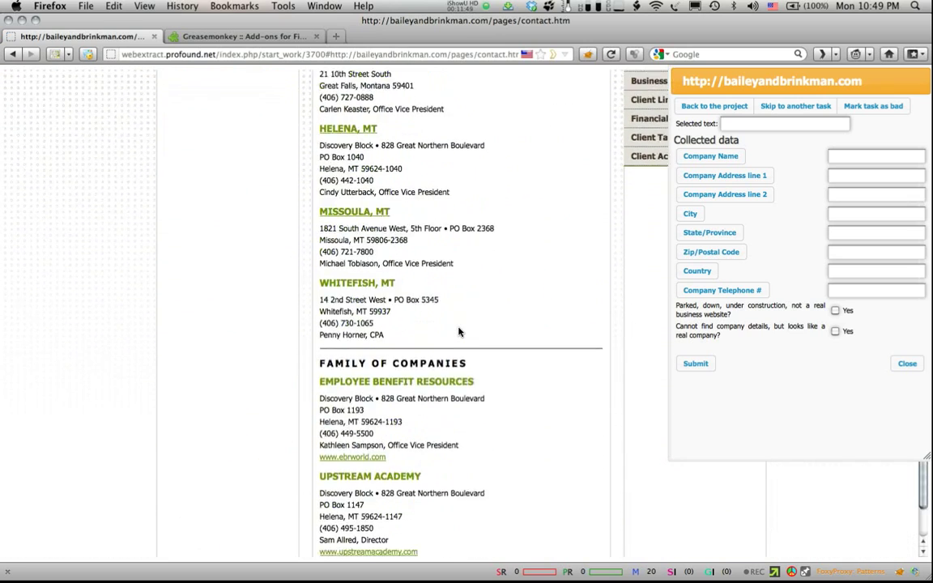
scroll(458, 331, up, 20)
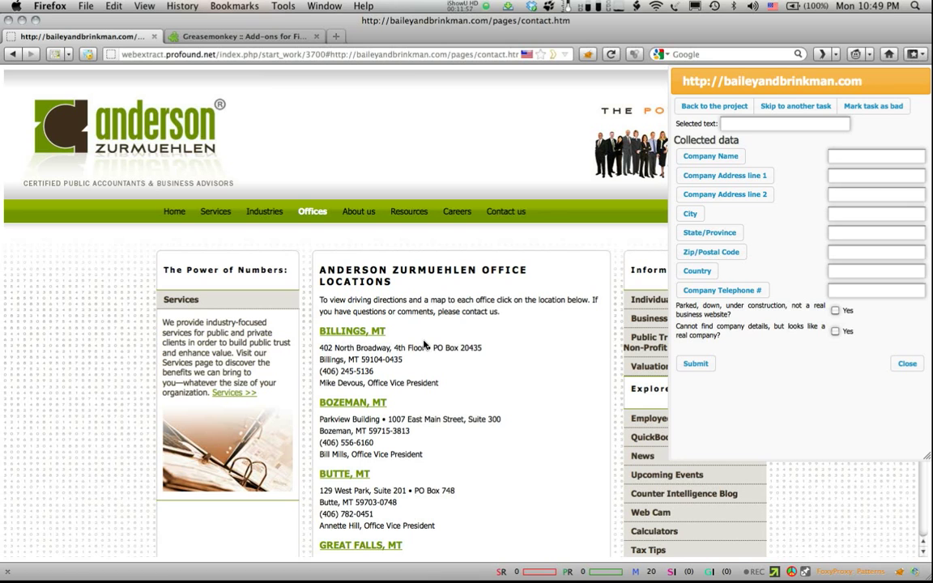
scroll(423, 345, down, 18)
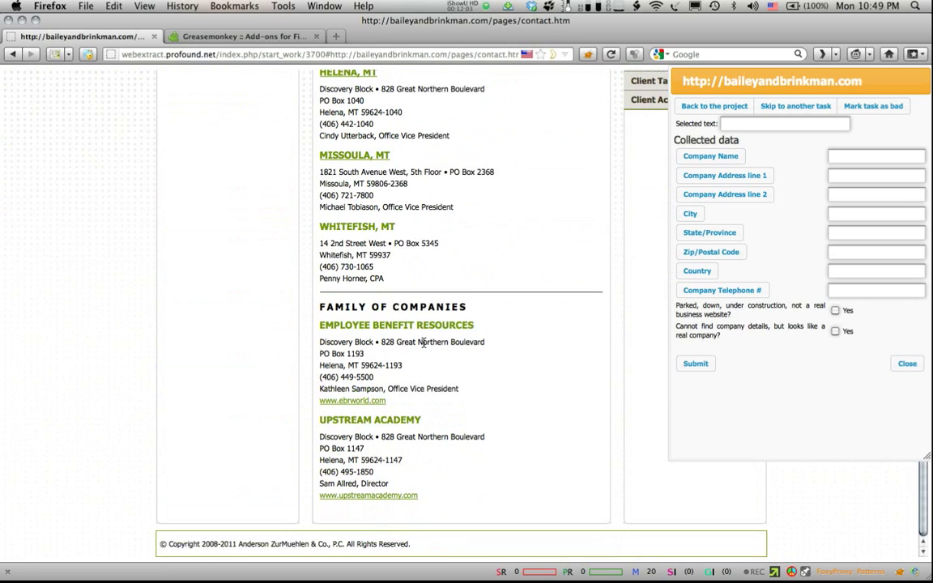
scroll(423, 343, up, 15)
scroll(425, 345, down, 15)
scroll(424, 343, up, 15)
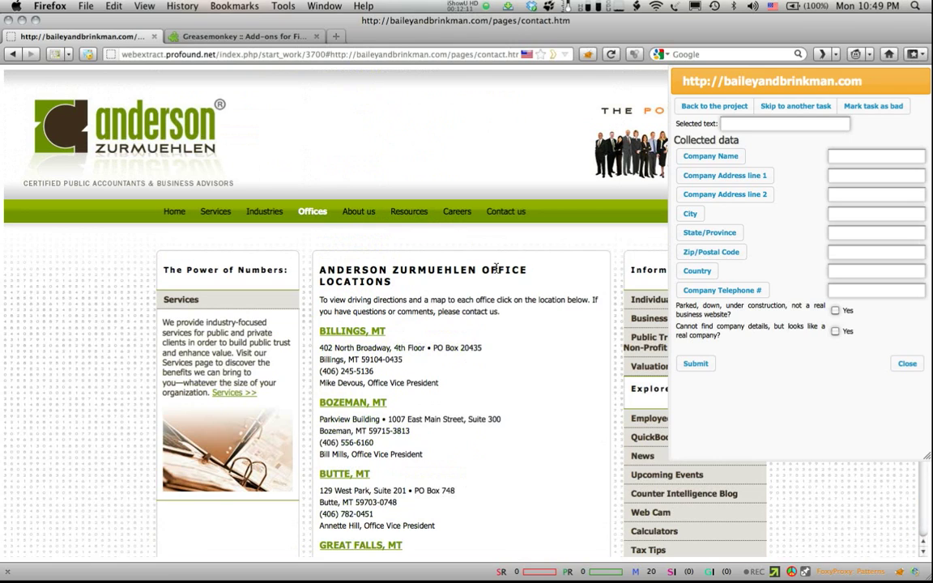
Step: Capture ANDERSON ZURMUEHLEN, 402 North Broadway and 4th Floor as company name and address lines 1–2
drag(476, 271, 320, 276)
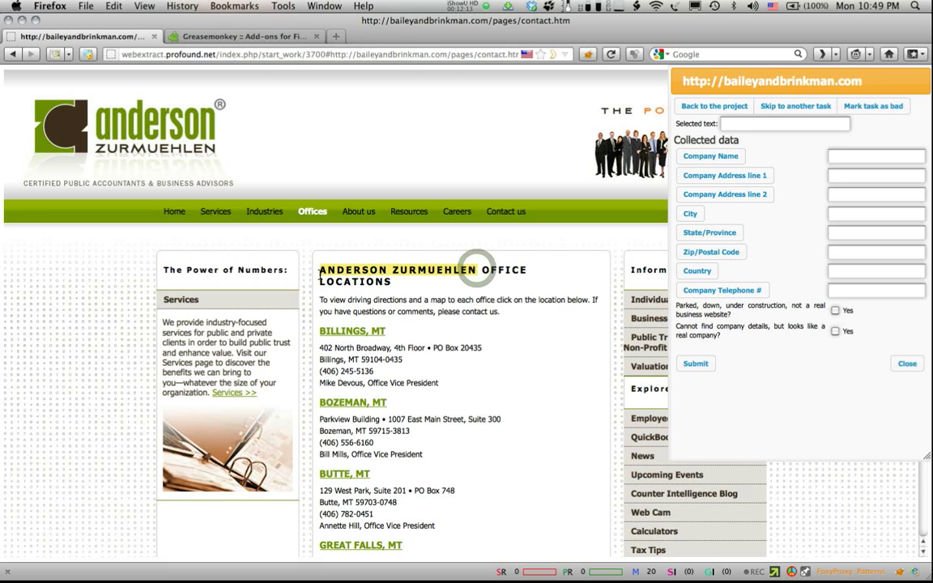
click(711, 155)
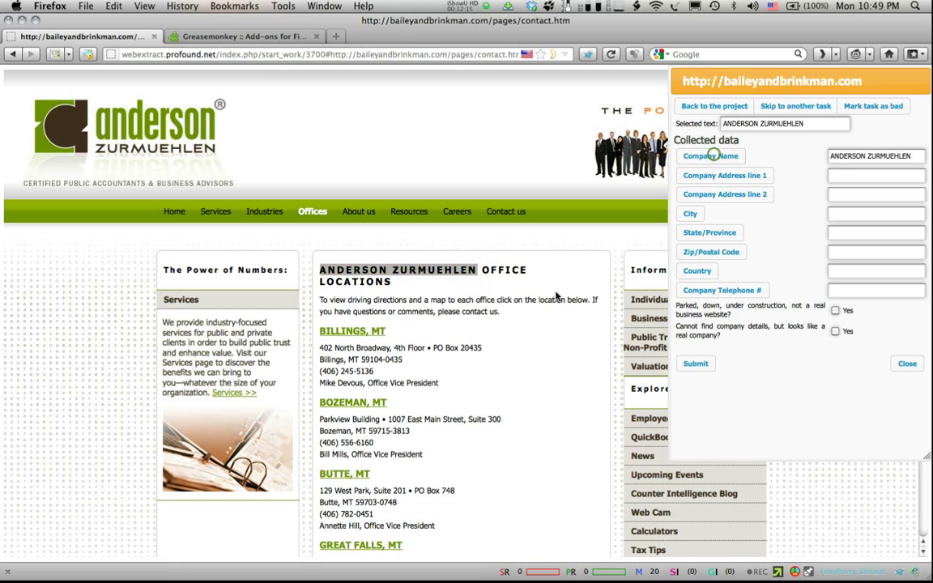
drag(393, 348, 318, 351)
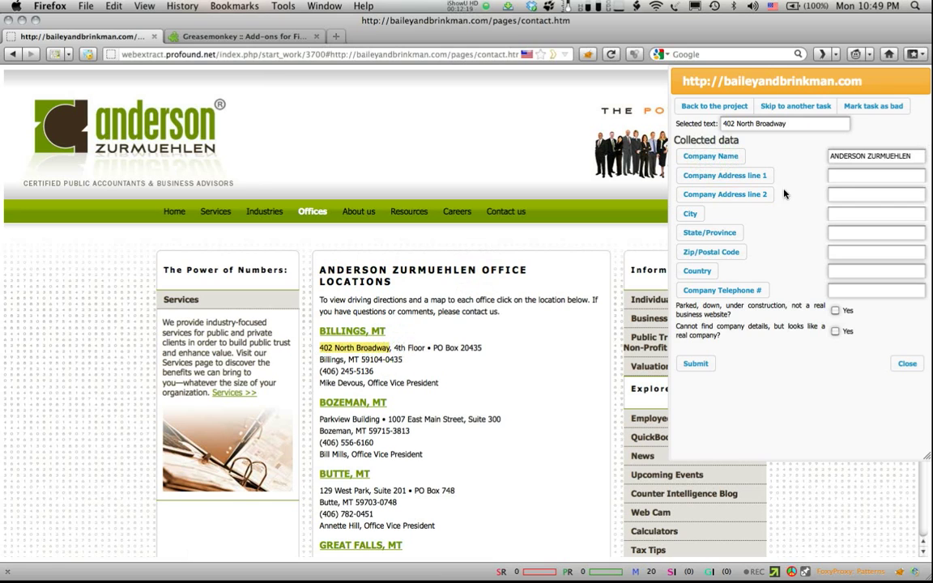
click(728, 178)
click(399, 349)
drag(414, 351, 424, 349)
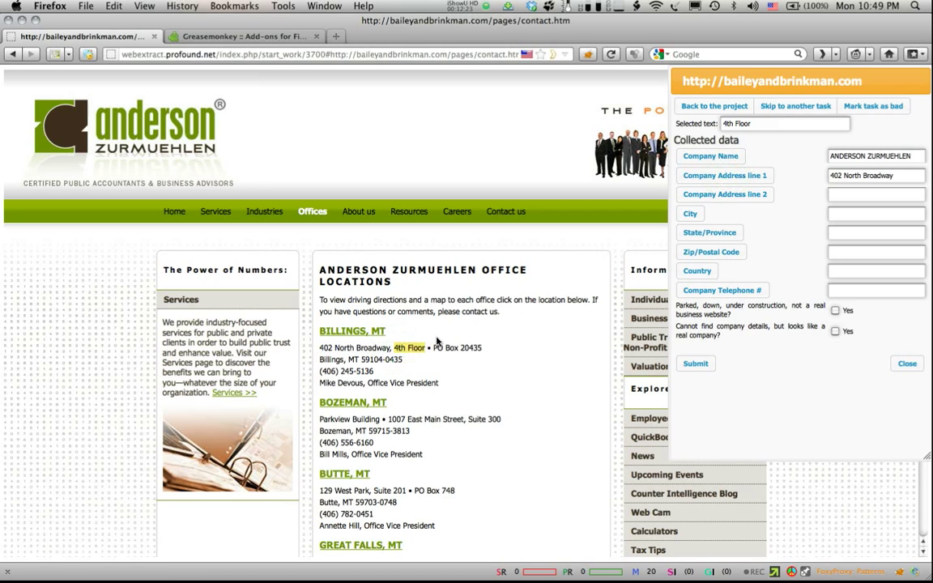
click(710, 197)
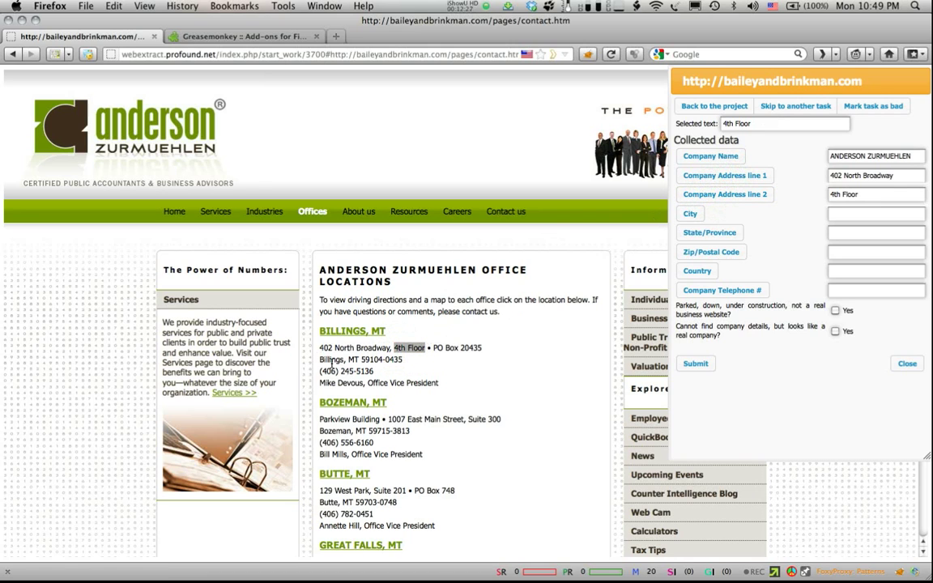
Step: Fill Billings, MT, 59104-0435 and the office phone, then submit the record
click(691, 215)
double_click(353, 360)
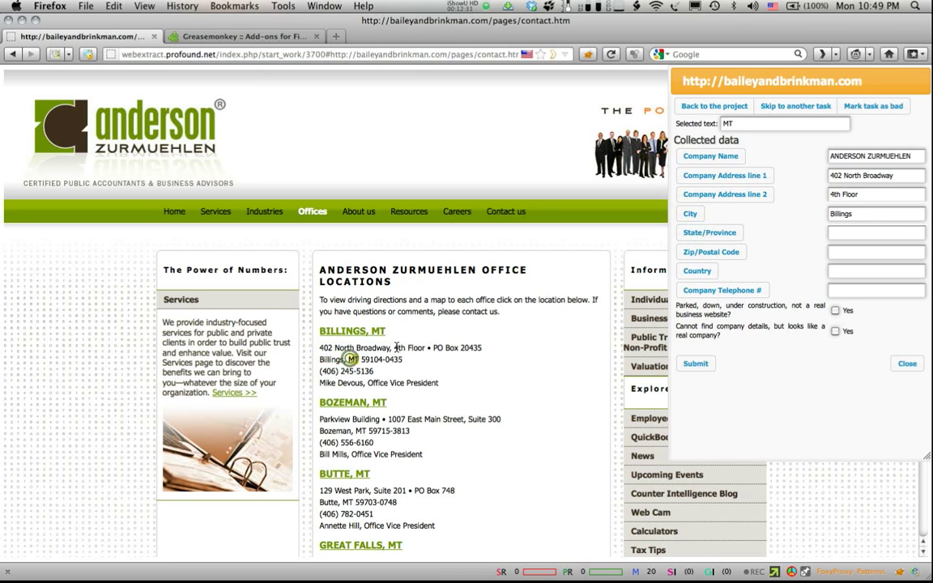
click(707, 233)
drag(402, 360, 362, 360)
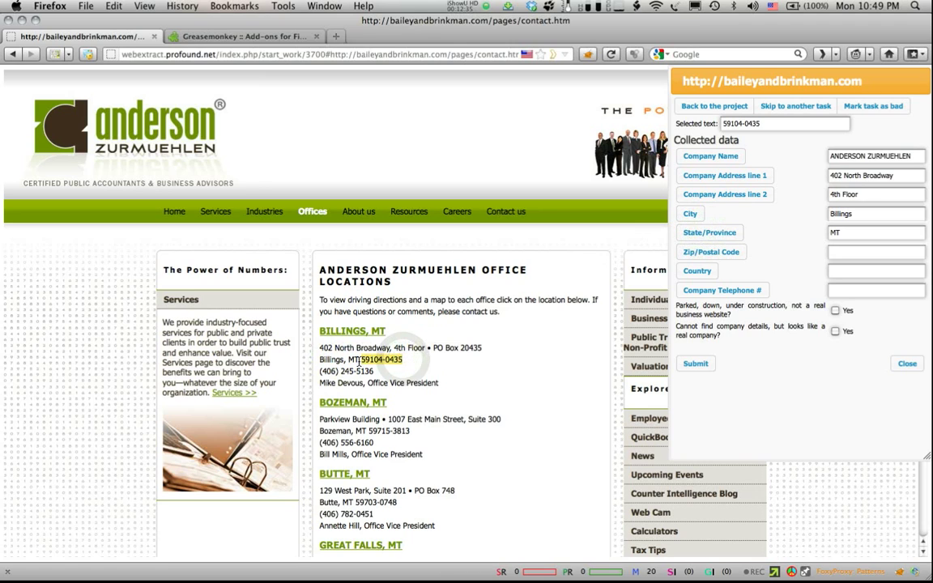
click(705, 252)
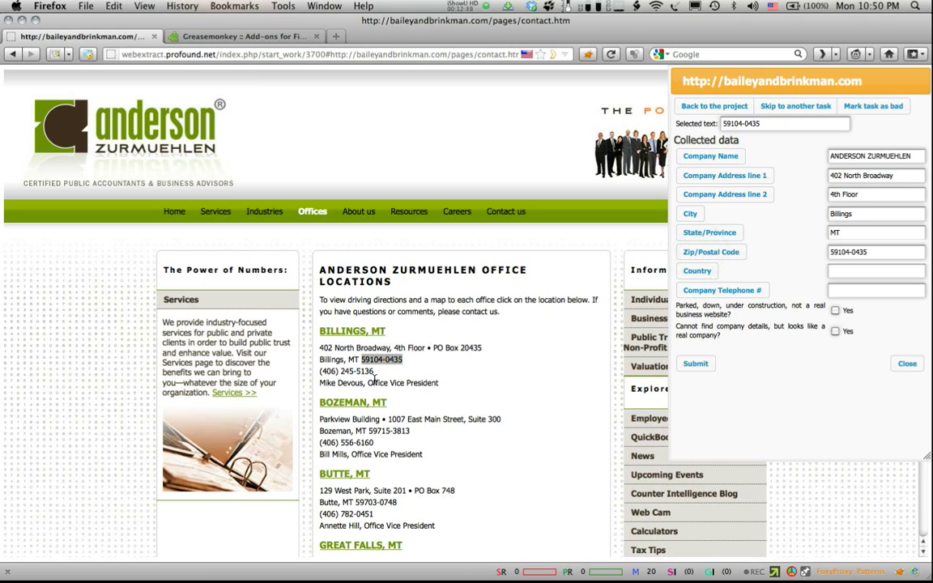
drag(375, 371, 318, 377)
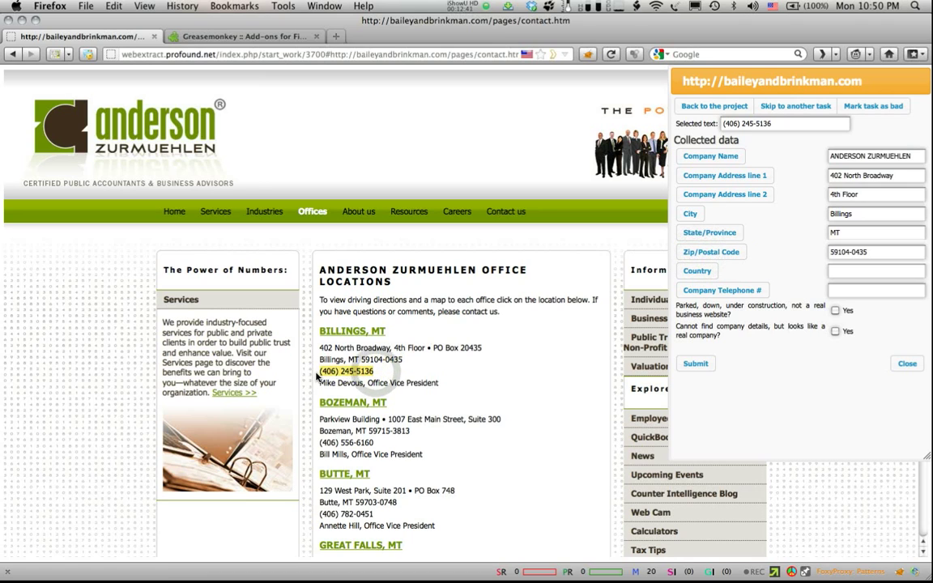
click(718, 291)
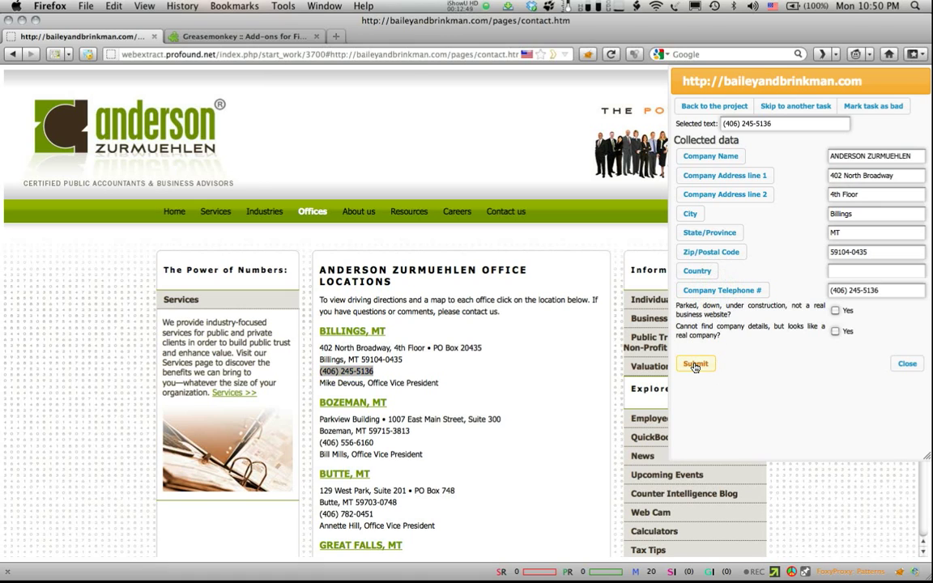
click(694, 366)
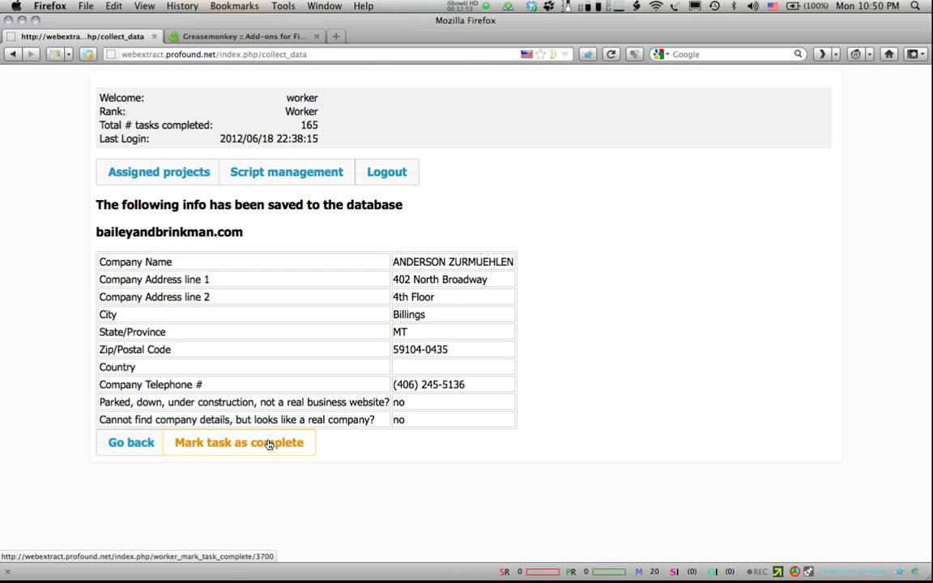
Step: Mark baileyandbrinkman.com complete, bringing the count to 166, and log out to the login page
click(269, 444)
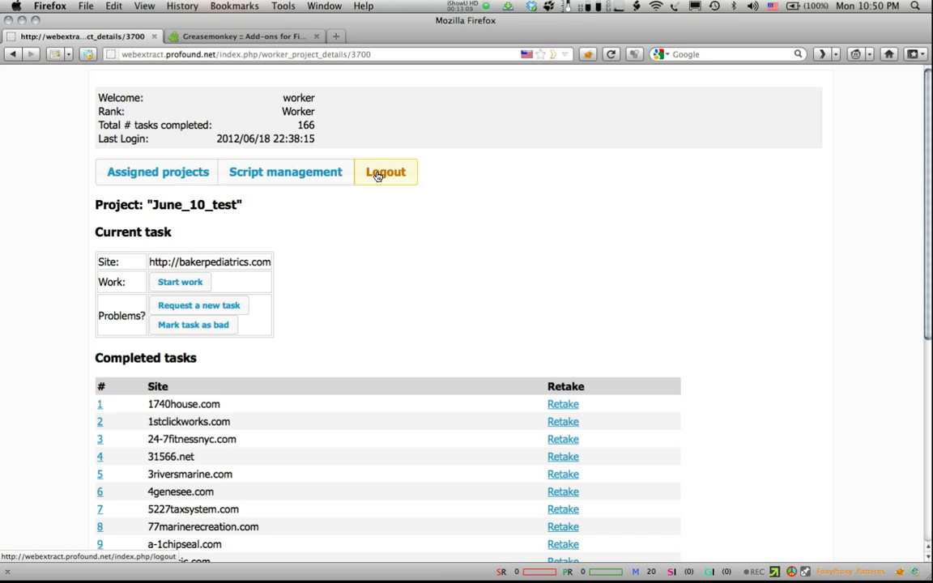
click(378, 177)
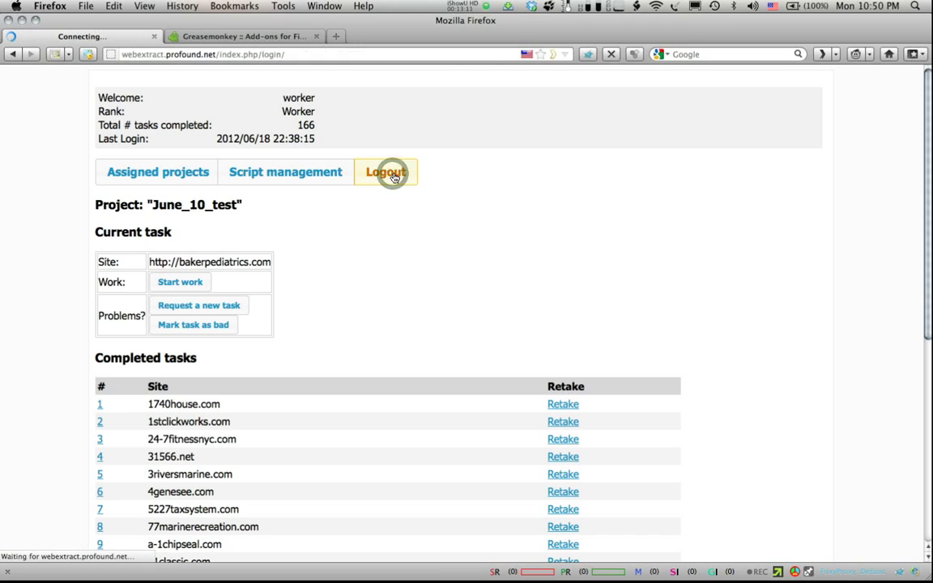
mouse_move(431, 580)
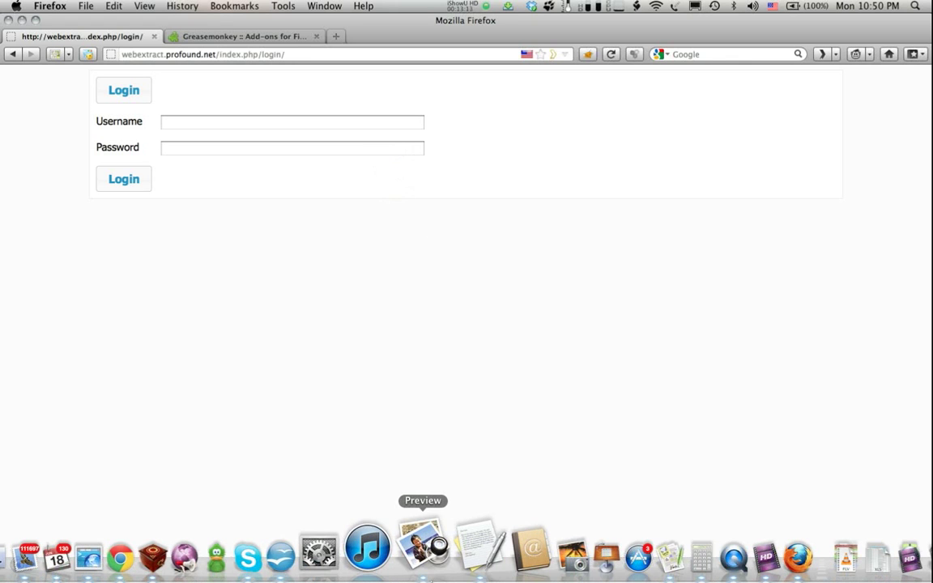
click(716, 546)
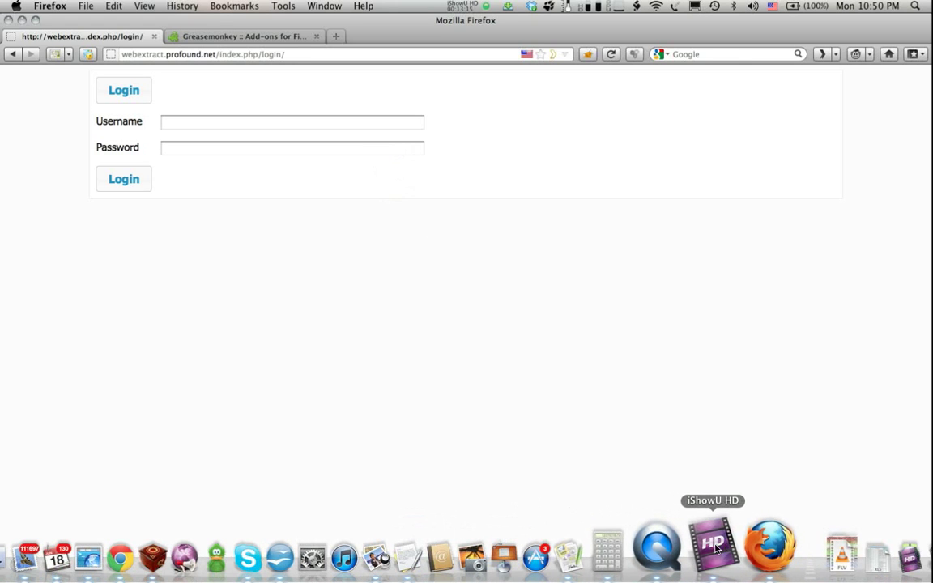